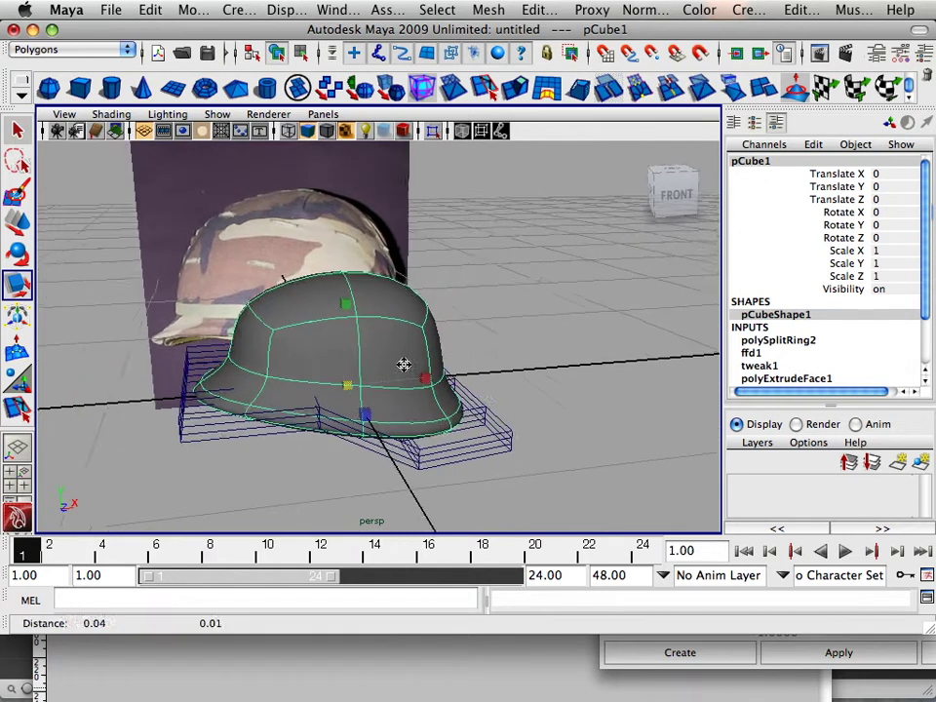
Step: Duplicate the helmet mesh and move the copy along the X axis to a Translate X of about 1.711
{"action": "left_click", "coordinate": [17, 222]}
{"action": "key", "text": "ctrl+d"}
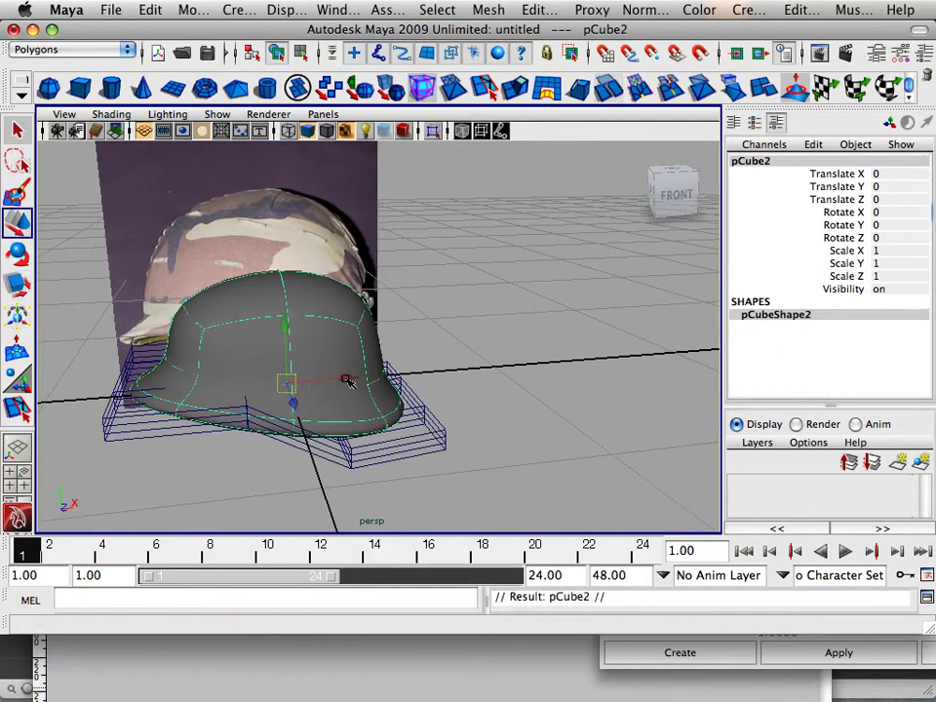
{"action": "left_click_drag", "start_coordinate": [346, 379], "coordinate": [683, 410]}
Step: Try to move the original helmet's lattice by itself along the X axis
{"action": "left_click", "coordinate": [353, 389]}
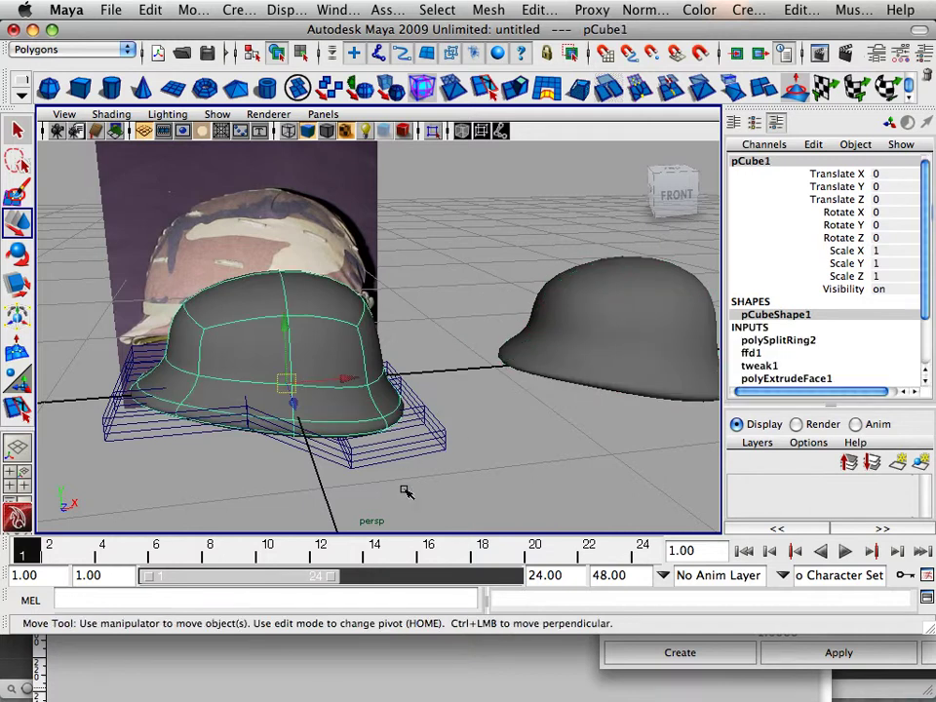
{"action": "left_click", "coordinate": [398, 426]}
{"action": "left_click_drag", "start_coordinate": [349, 375], "coordinate": [101, 382]}
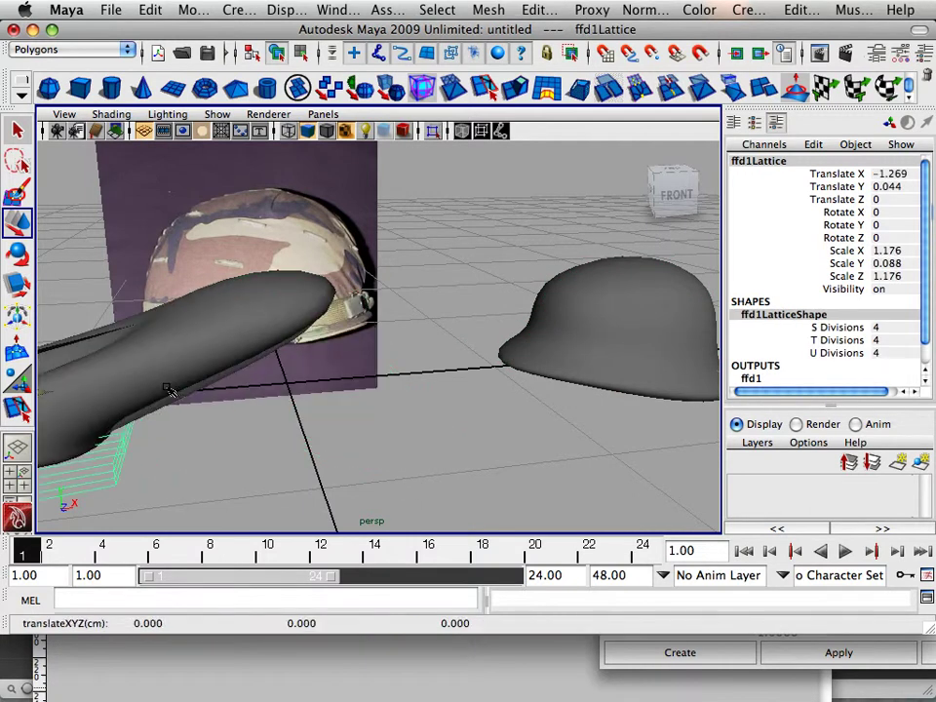
{"action": "key", "text": "super+z"}
Step: Move the original helmet together with its lattice out of the way, to a Translate X of about -3.435
{"action": "left_click_drag", "start_coordinate": [168, 389], "coordinate": [163, 277], "text": "alt"}
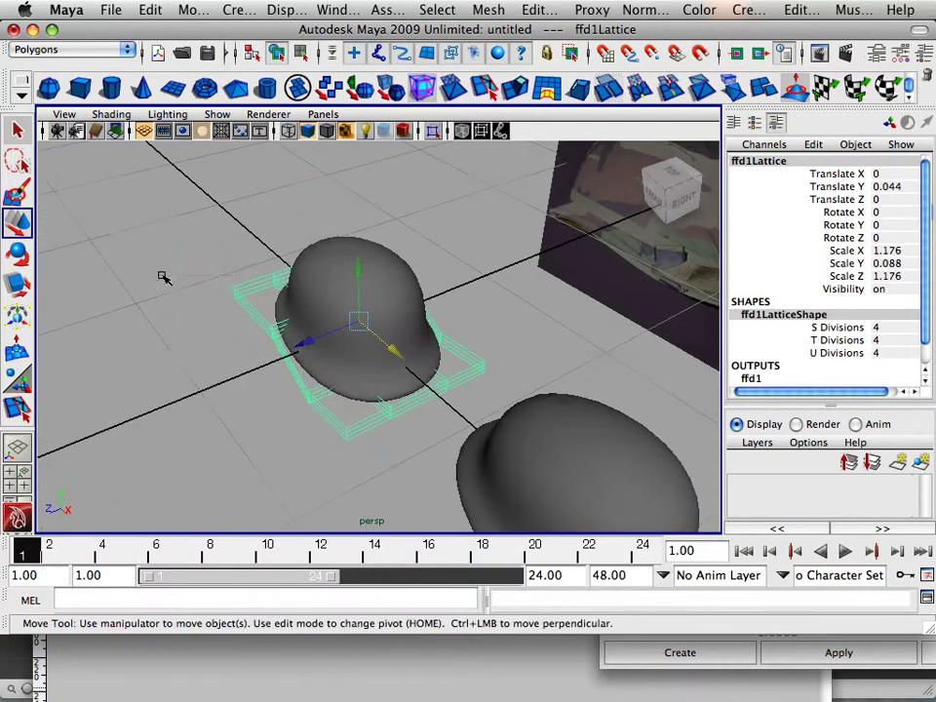
{"action": "left_click_drag", "start_coordinate": [450, 419], "coordinate": [450, 418]}
{"action": "left_click_drag", "start_coordinate": [405, 357], "coordinate": [185, 251]}
{"action": "left_click", "coordinate": [345, 255]}
Step: Move the duplicate helmet back in front of the reference image, to a Translate X of about 0.394
{"action": "left_click", "coordinate": [570, 366]}
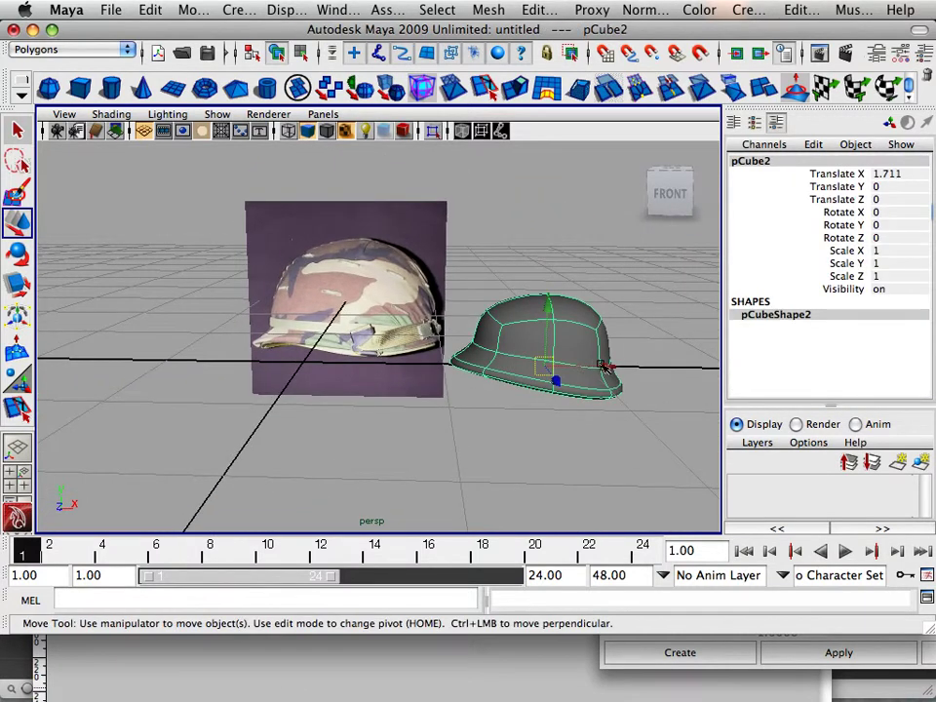
{"action": "left_click_drag", "start_coordinate": [604, 366], "coordinate": [277, 354]}
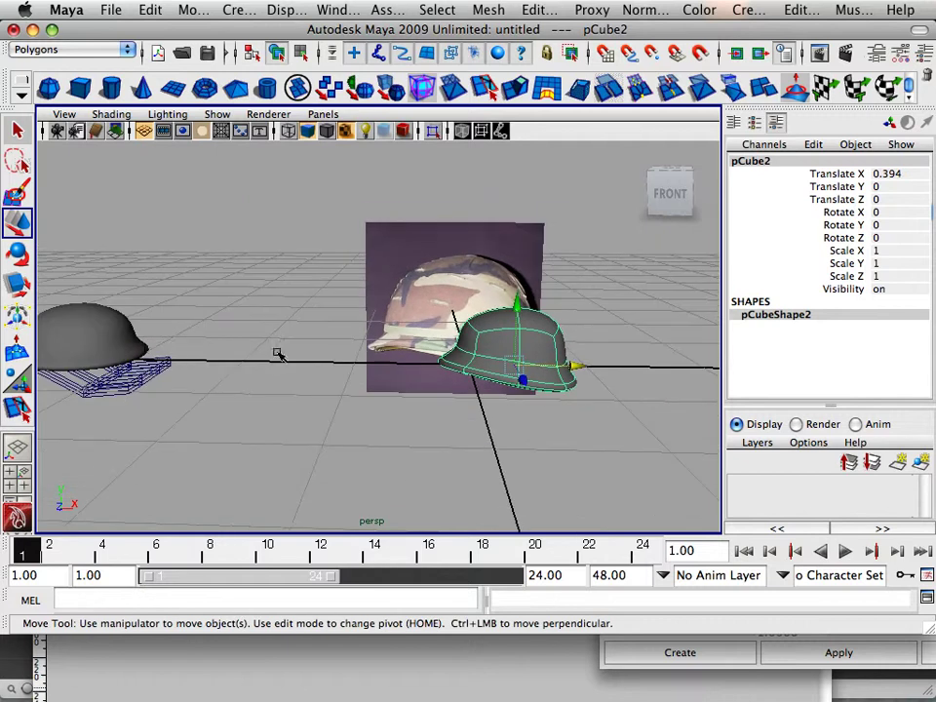
{"action": "right_click_drag", "start_coordinate": [146, 351], "coordinate": [90, 329], "text": "alt"}
{"action": "mouse_move", "coordinate": [370, 356]}
{"action": "middle_mouse_down", "text": "alt"}
{"action": "mouse_move", "coordinate": [291, 357]}
{"action": "mouse_move", "coordinate": [357, 358]}
{"action": "middle_mouse_up", "text": "alt"}
{"action": "left_click_drag", "start_coordinate": [351, 342], "coordinate": [402, 402], "text": "alt"}
{"action": "left_click_drag", "start_coordinate": [279, 321], "coordinate": [162, 408]}
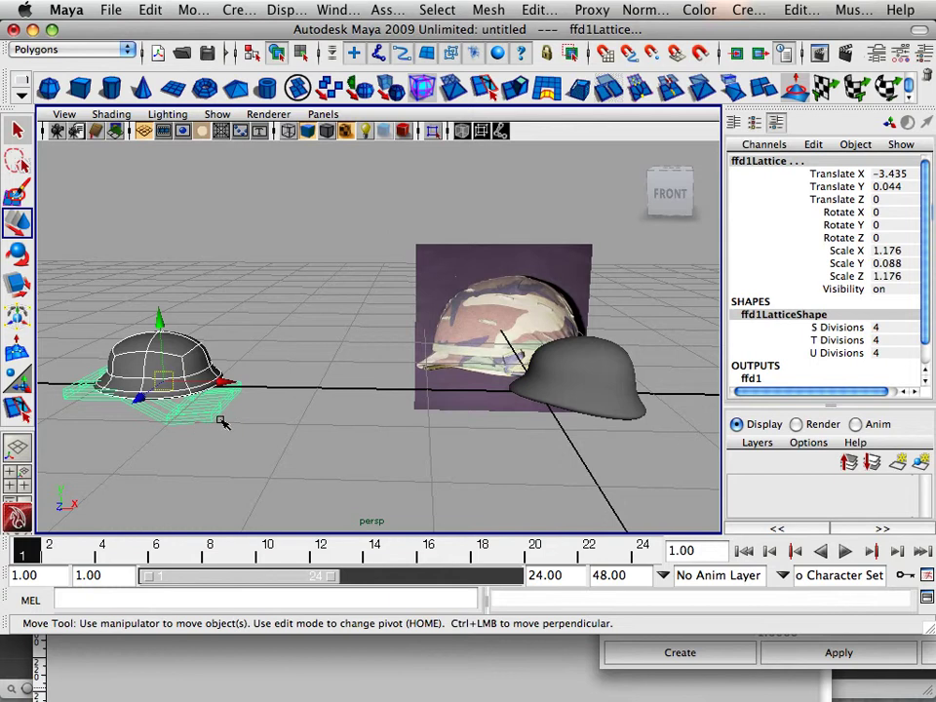
{"action": "scroll", "coordinate": [220, 419], "scroll_direction": "up", "scroll_amount": 4}
{"action": "scroll", "coordinate": [464, 423], "scroll_direction": "down", "scroll_amount": 1}
{"action": "left_click_drag", "start_coordinate": [466, 425], "coordinate": [362, 368], "text": "alt"}
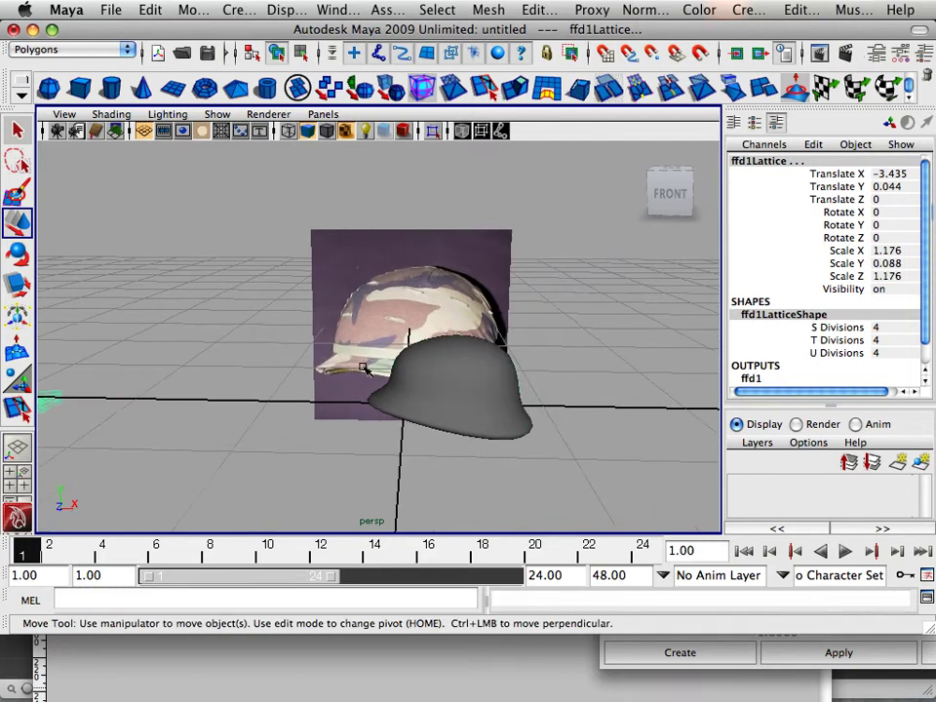
Step: Move the duplicate helmet closer to the origin, to a Translate X of about 0.145
{"action": "left_click", "coordinate": [436, 393]}
{"action": "left_click_drag", "start_coordinate": [524, 407], "coordinate": [427, 422]}
{"action": "right_click_drag", "start_coordinate": [428, 422], "coordinate": [543, 472], "text": "alt"}
{"action": "middle_click_drag", "start_coordinate": [543, 473], "coordinate": [440, 424], "text": "alt"}
{"action": "left_click_drag", "start_coordinate": [440, 424], "coordinate": [309, 360], "text": "alt"}
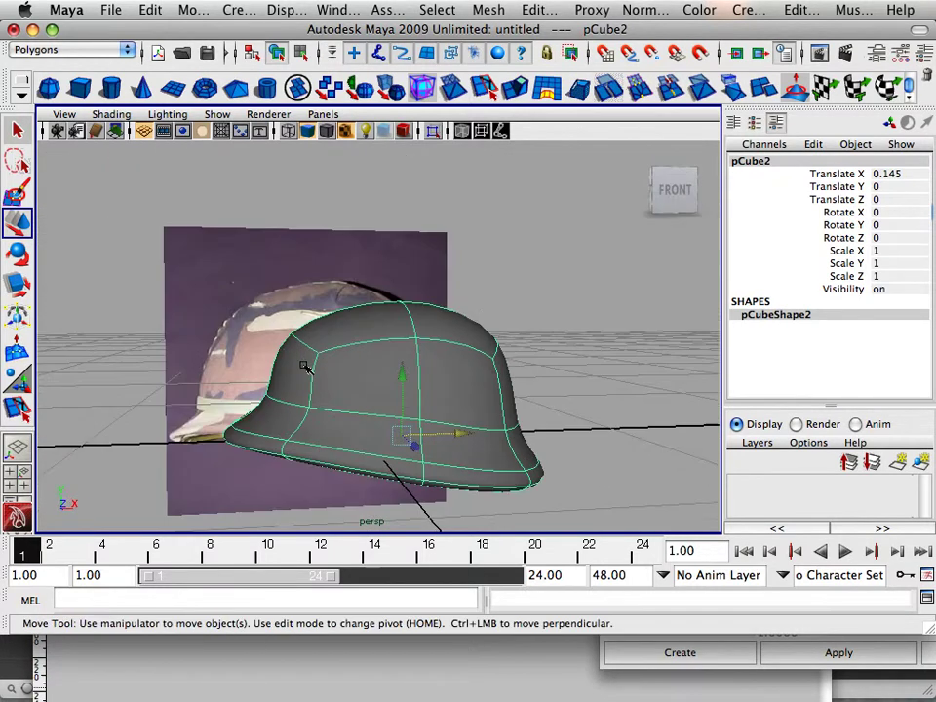
Step: Scale the two opposite vertices above the front of the brim across the duplicate helmet's width and return to object mode
{"action": "right_click_drag", "start_coordinate": [292, 343], "coordinate": [238, 334]}
{"action": "left_click_drag", "start_coordinate": [328, 417], "coordinate": [329, 419]}
{"action": "left_click_drag", "start_coordinate": [230, 425], "coordinate": [485, 441], "text": "alt"}
{"action": "key", "text": "r"}
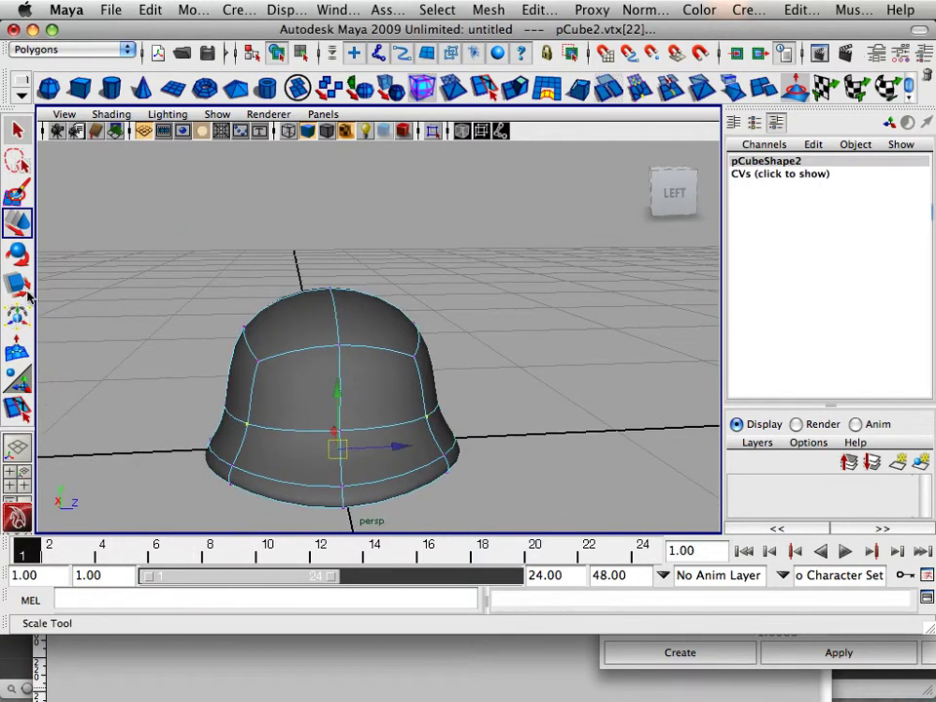
{"action": "left_click_drag", "start_coordinate": [260, 461], "coordinate": [220, 454]}
{"action": "left_click_drag", "start_coordinate": [423, 474], "coordinate": [232, 469], "text": "alt"}
{"action": "left_click", "coordinate": [364, 493]}
{"action": "right_click_drag", "start_coordinate": [368, 336], "coordinate": [459, 334]}
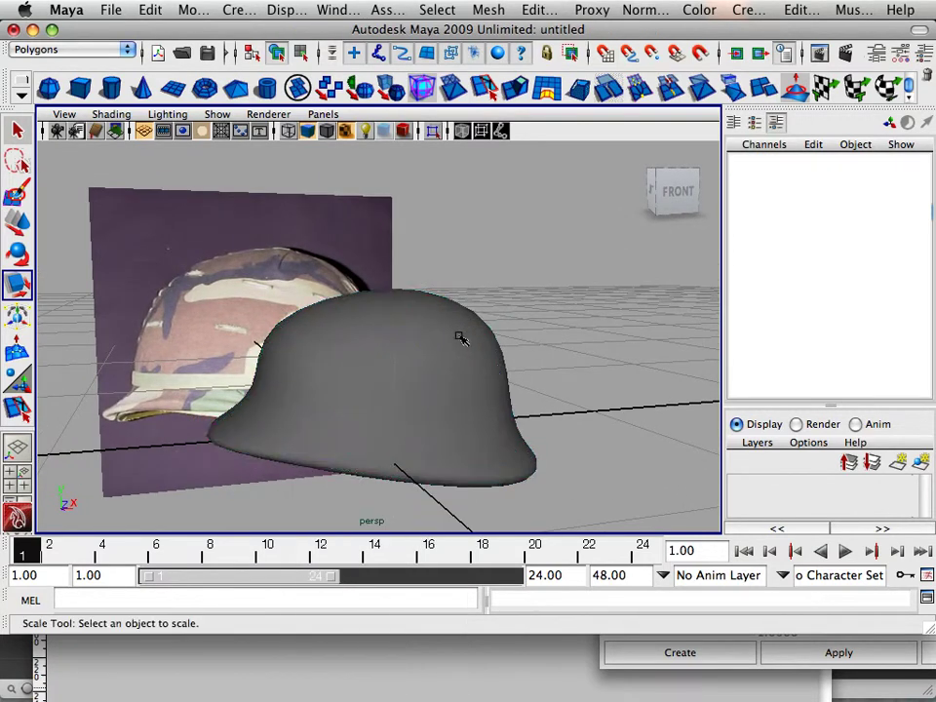
Step: Compare the duplicate helmet's unsmoothed cage with its smooth mesh preview
{"action": "left_click", "coordinate": [412, 424]}
{"action": "key", "text": "1"}
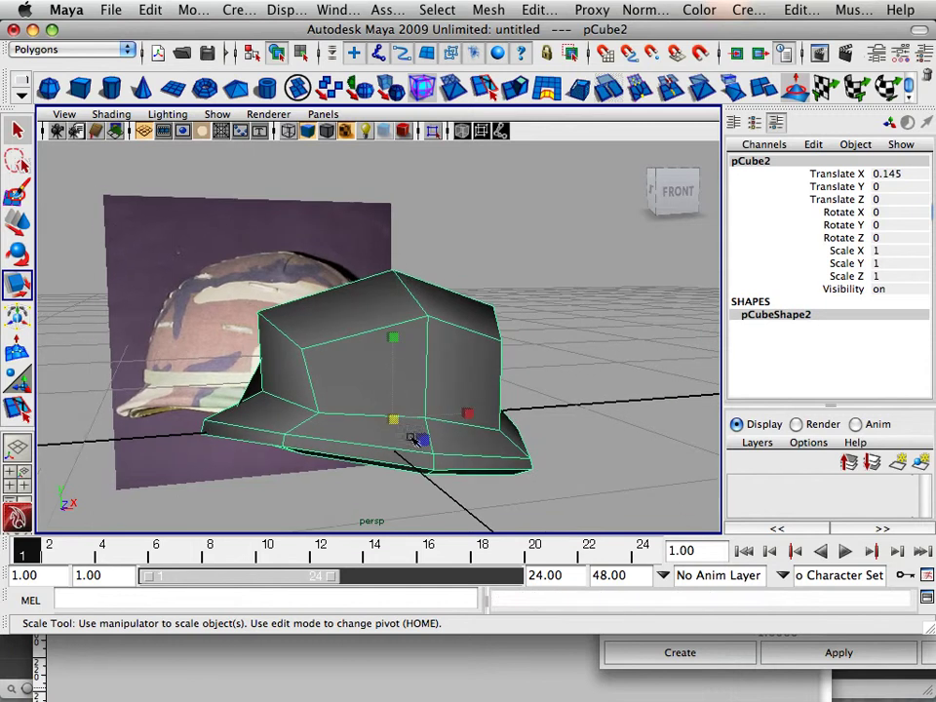
{"action": "left_click_drag", "start_coordinate": [413, 424], "coordinate": [321, 428], "text": "alt"}
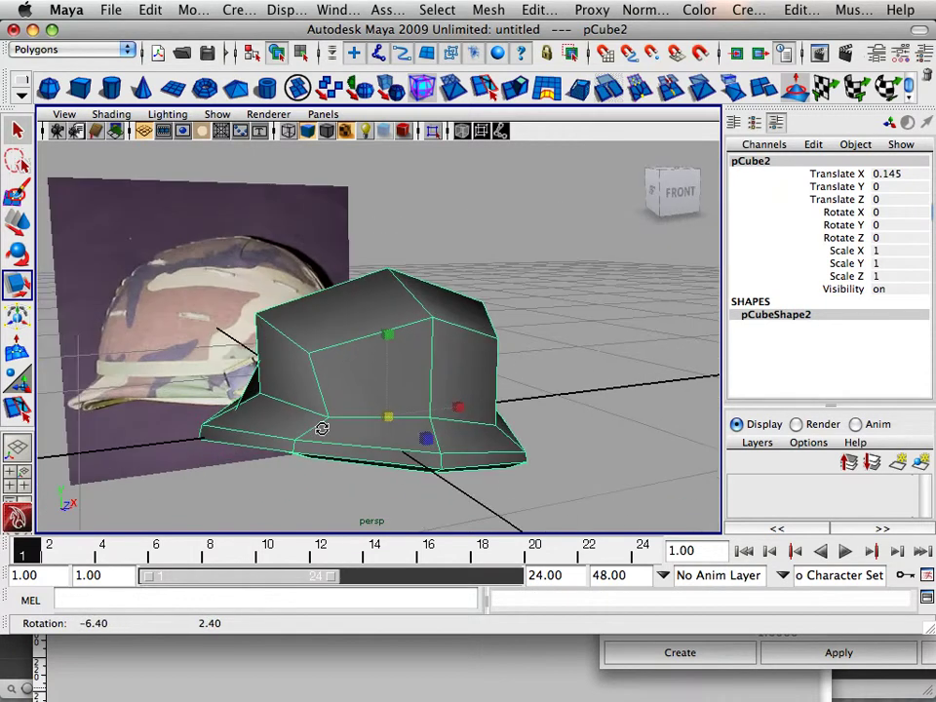
{"action": "scroll", "coordinate": [320, 429], "scroll_direction": "up", "scroll_amount": 4}
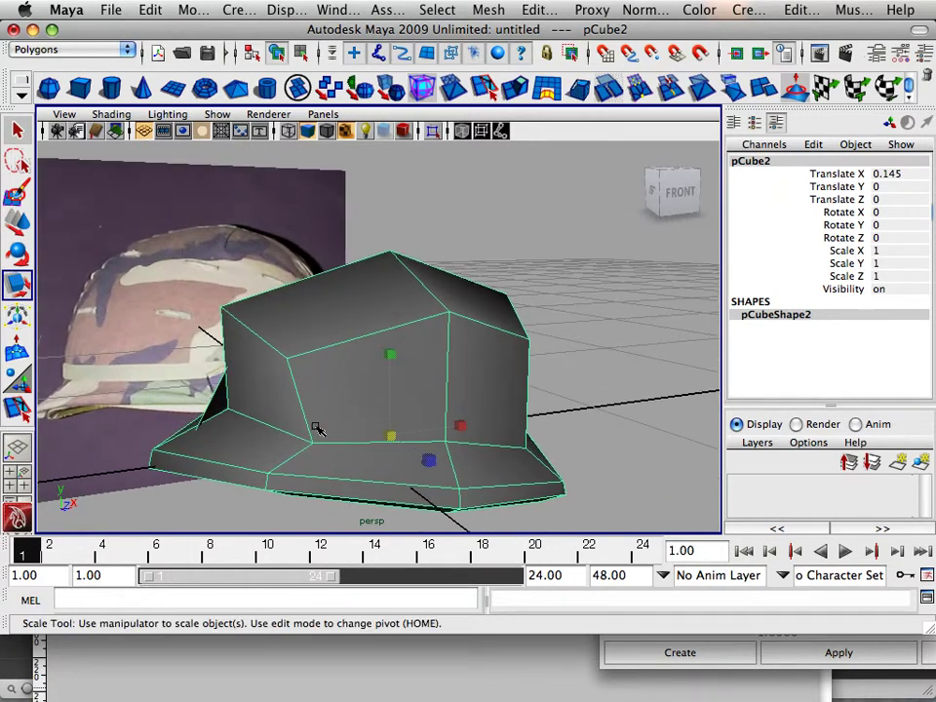
{"action": "key", "text": "3"}
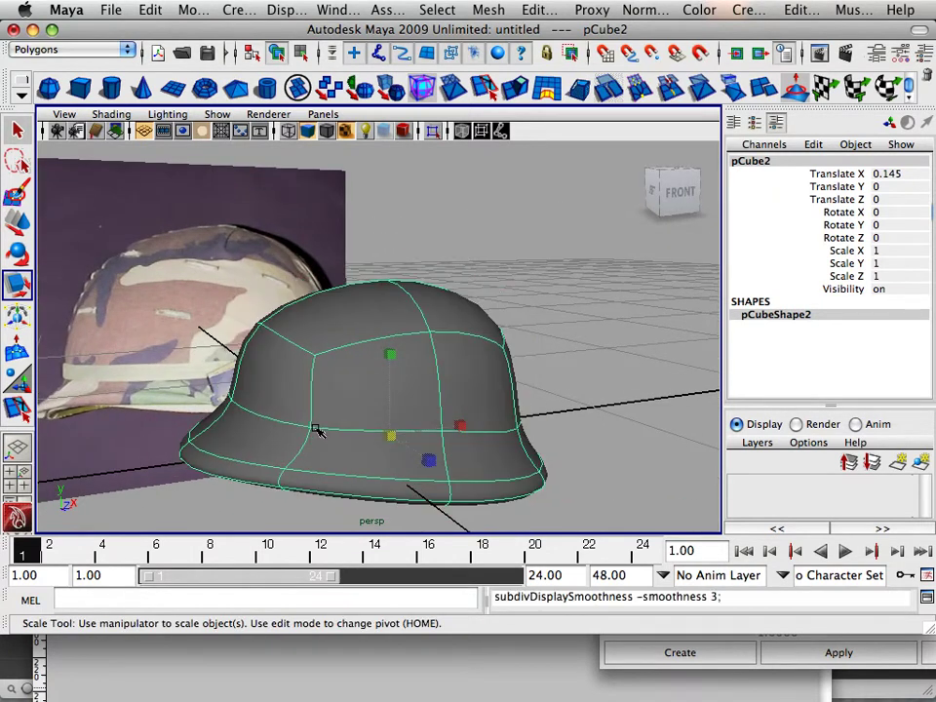
Step: Apply Smooth to the duplicate helmet mesh, turn off its smooth preview and deselect it
{"action": "left_click", "coordinate": [539, 9]}
{"action": "mouse_move", "coordinate": [492, 12]}
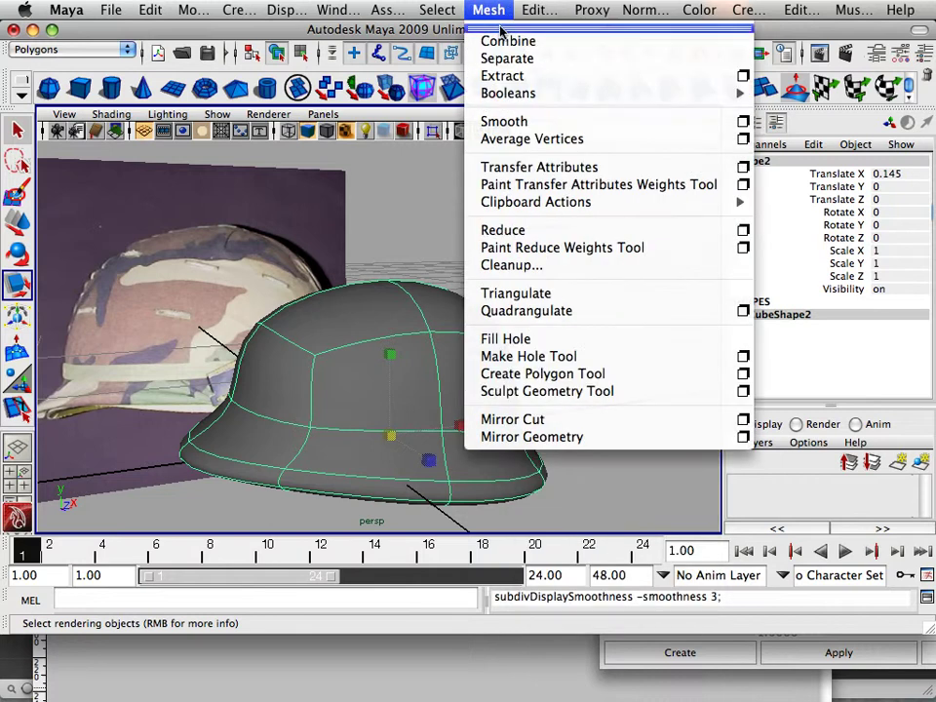
{"action": "left_click", "coordinate": [512, 121]}
{"action": "key", "text": "1"}
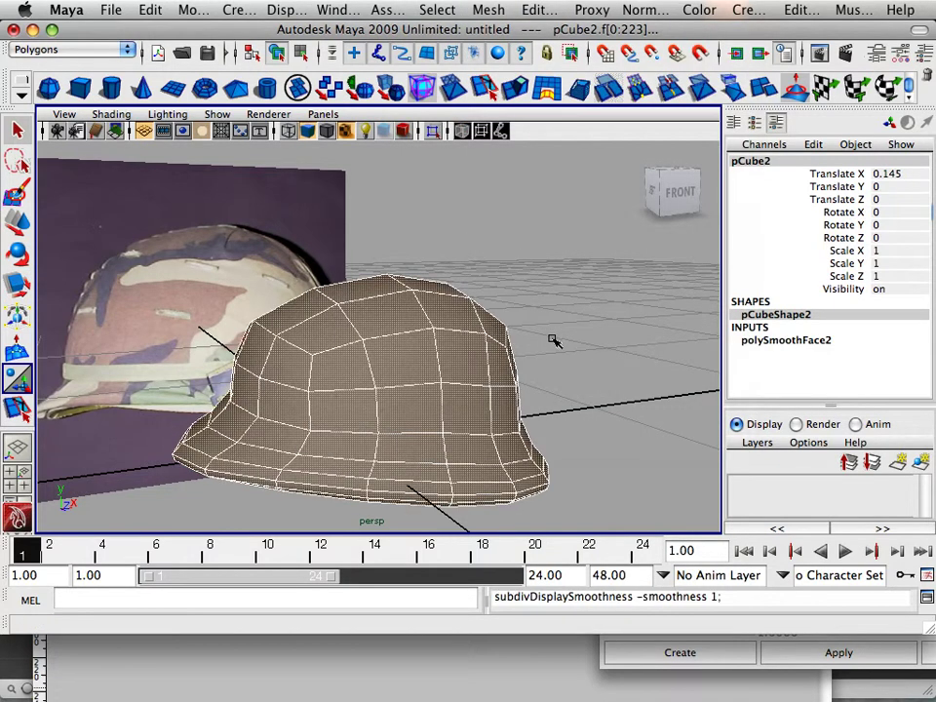
{"action": "left_click", "coordinate": [552, 340]}
{"action": "left_click_drag", "start_coordinate": [530, 347], "coordinate": [429, 357], "text": "alt"}
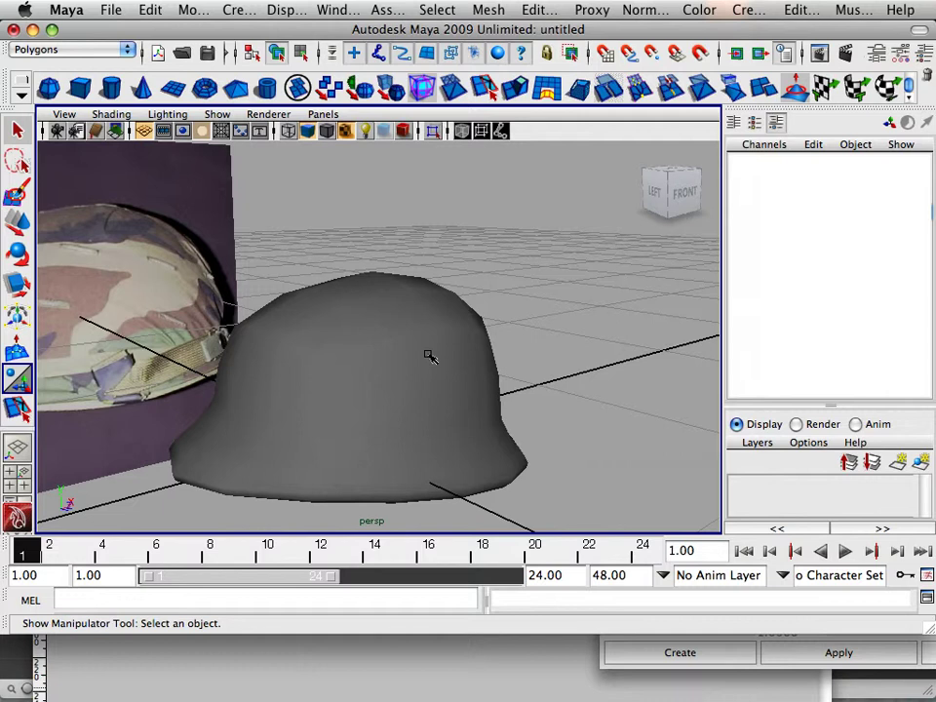
Step: Turn on the Poly Count heads-up display and reselect the smoothed helmet to read its counts
{"action": "left_click", "coordinate": [428, 356]}
{"action": "right_click_drag", "start_coordinate": [424, 360], "coordinate": [409, 360], "text": "alt"}
{"action": "left_click_drag", "start_coordinate": [409, 360], "coordinate": [304, 364], "text": "alt"}
{"action": "scroll", "coordinate": [421, 358], "scroll_direction": "up", "scroll_amount": 2}
{"action": "right_click_drag", "start_coordinate": [304, 365], "coordinate": [352, 385], "text": "alt"}
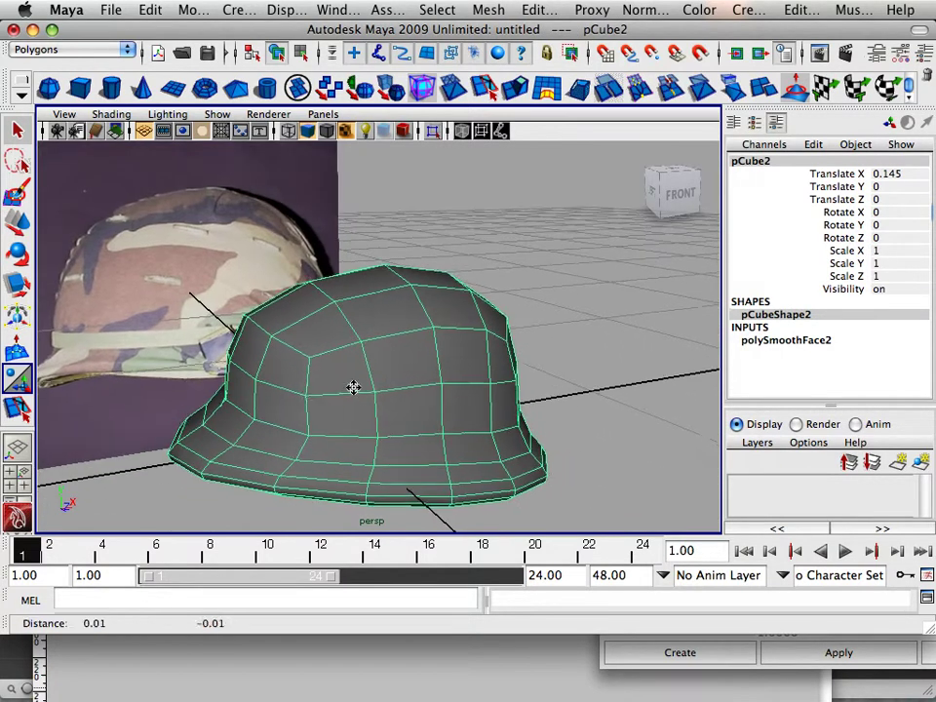
{"action": "left_click_drag", "start_coordinate": [353, 386], "coordinate": [319, 357], "text": "alt"}
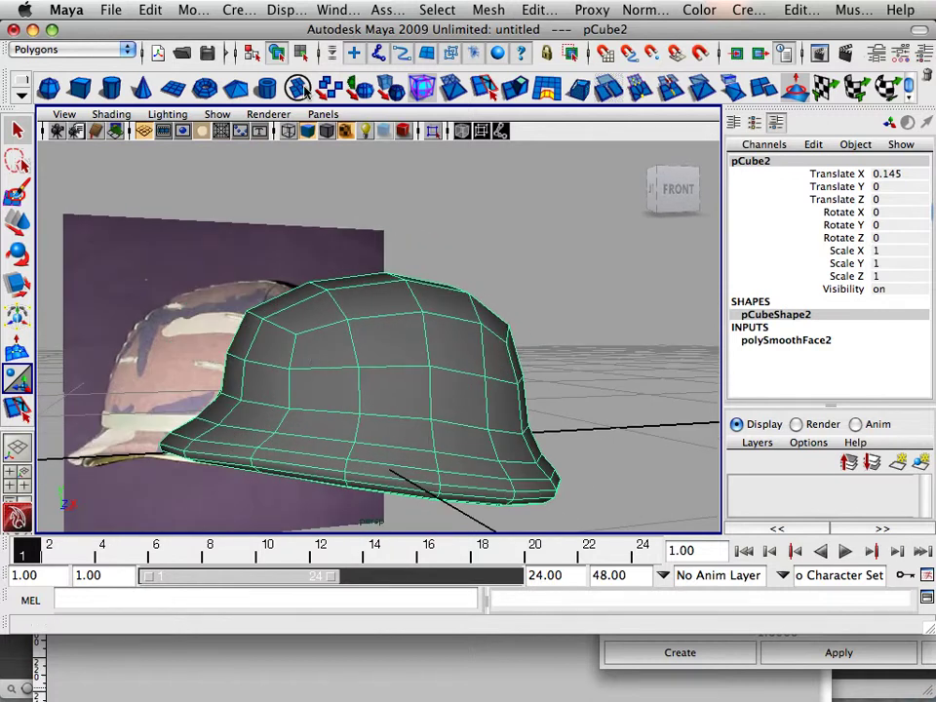
{"action": "left_click", "coordinate": [288, 10]}
{"action": "mouse_move", "coordinate": [325, 66]}
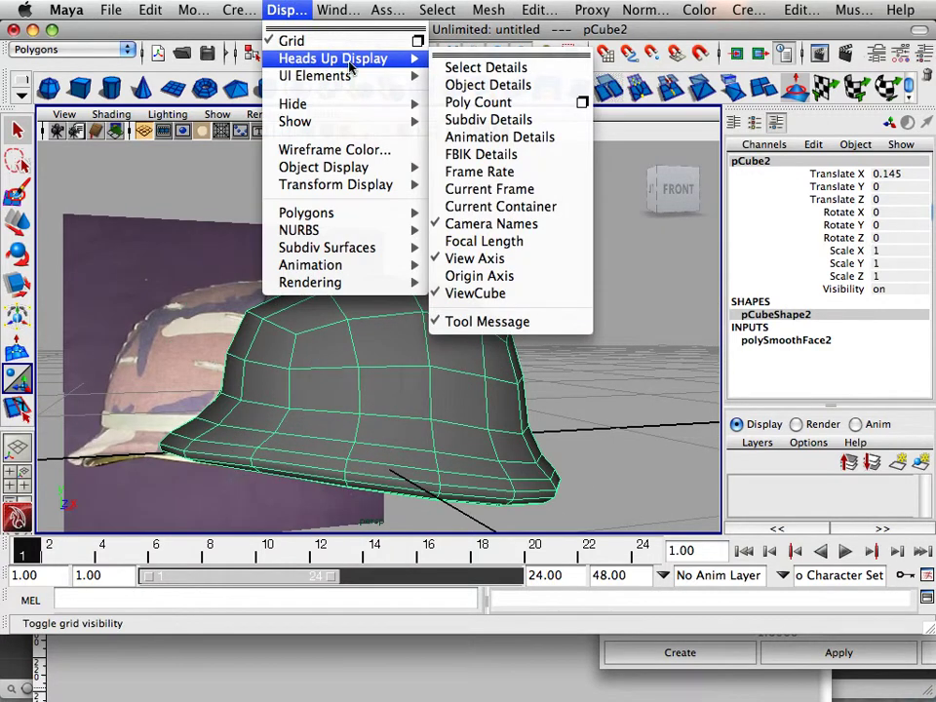
{"action": "left_click", "coordinate": [463, 102]}
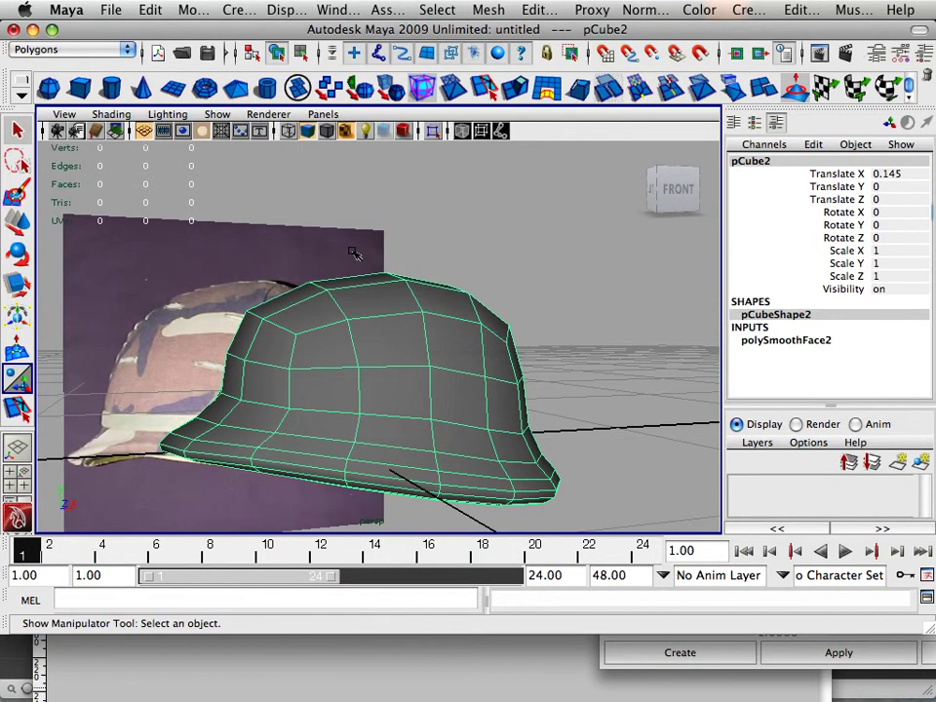
{"action": "left_click", "coordinate": [453, 243]}
{"action": "left_click", "coordinate": [412, 298]}
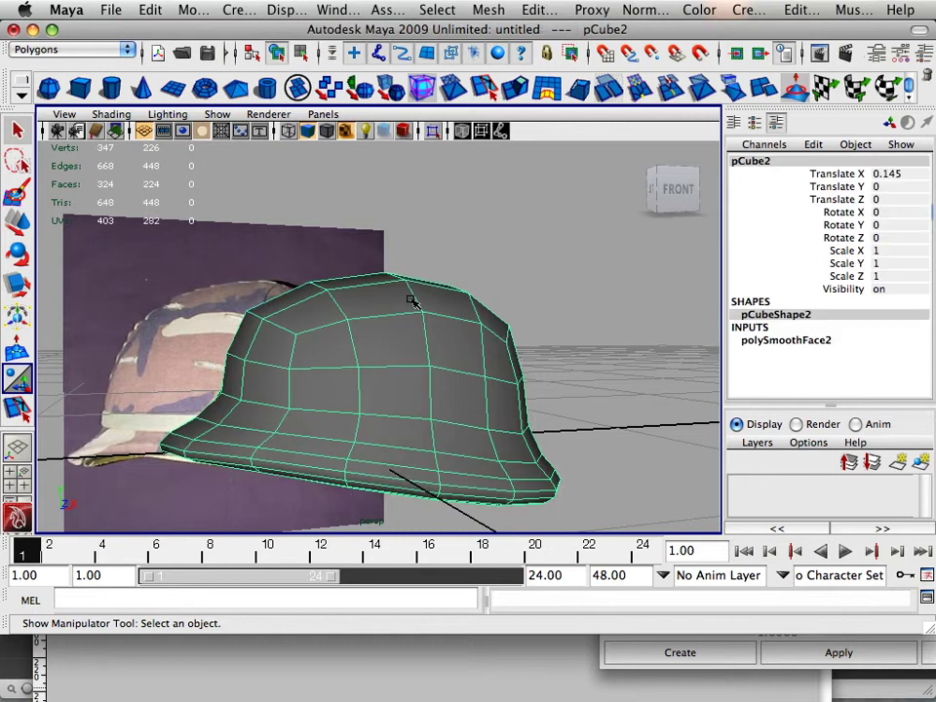
Step: Switch the helmet to edge selection and select a vertical edge in the band just above the brim
{"action": "left_click_drag", "start_coordinate": [384, 292], "coordinate": [247, 261], "text": "alt"}
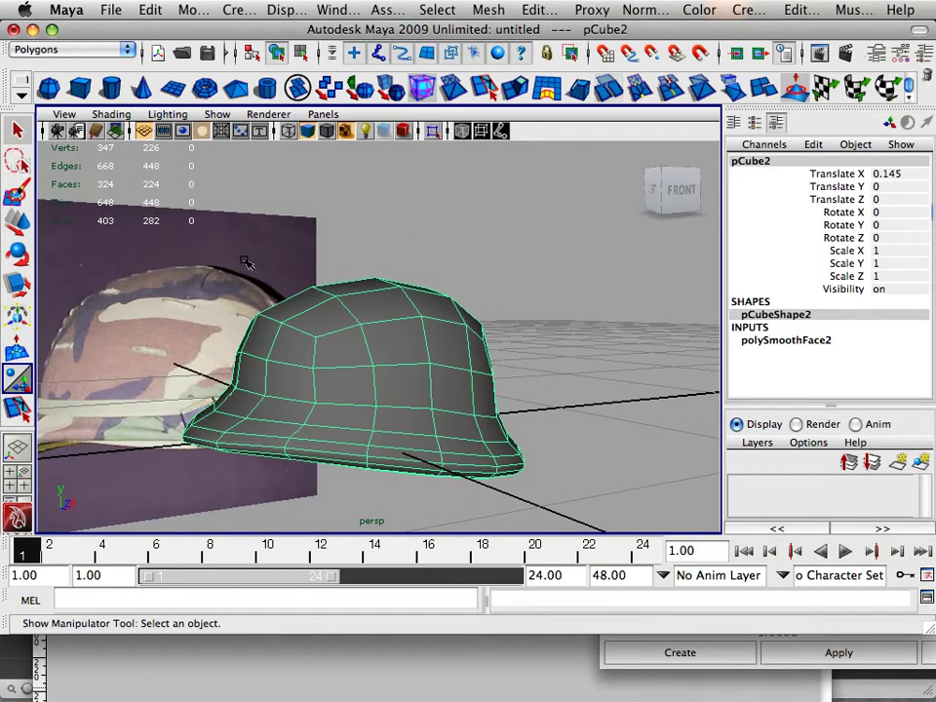
{"action": "scroll", "coordinate": [154, 216], "scroll_direction": "up", "scroll_amount": 3}
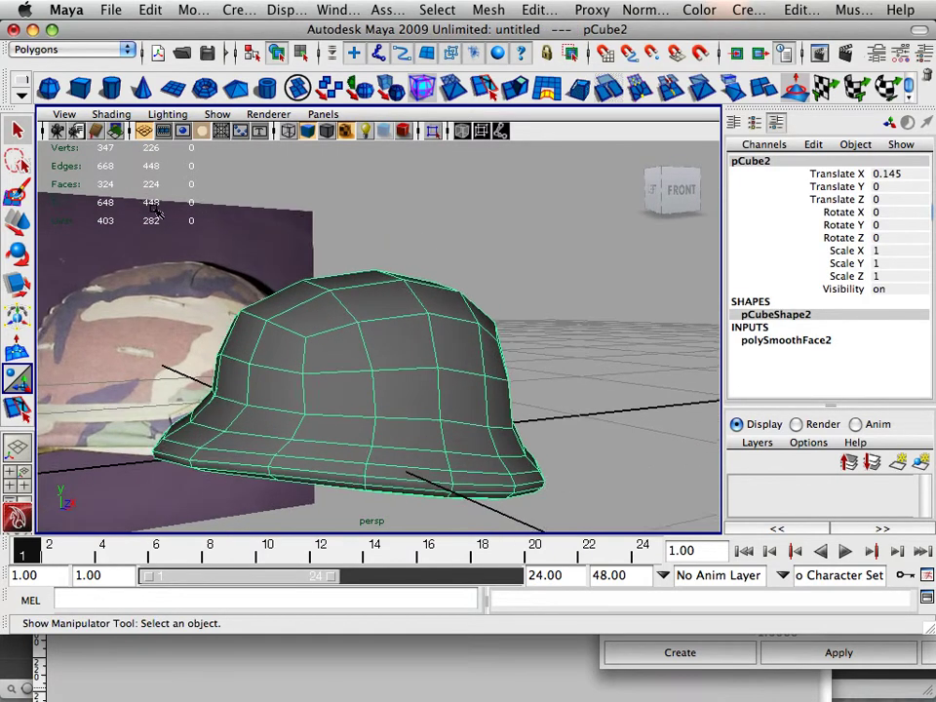
{"action": "scroll", "coordinate": [154, 215], "scroll_direction": "up", "scroll_amount": 3}
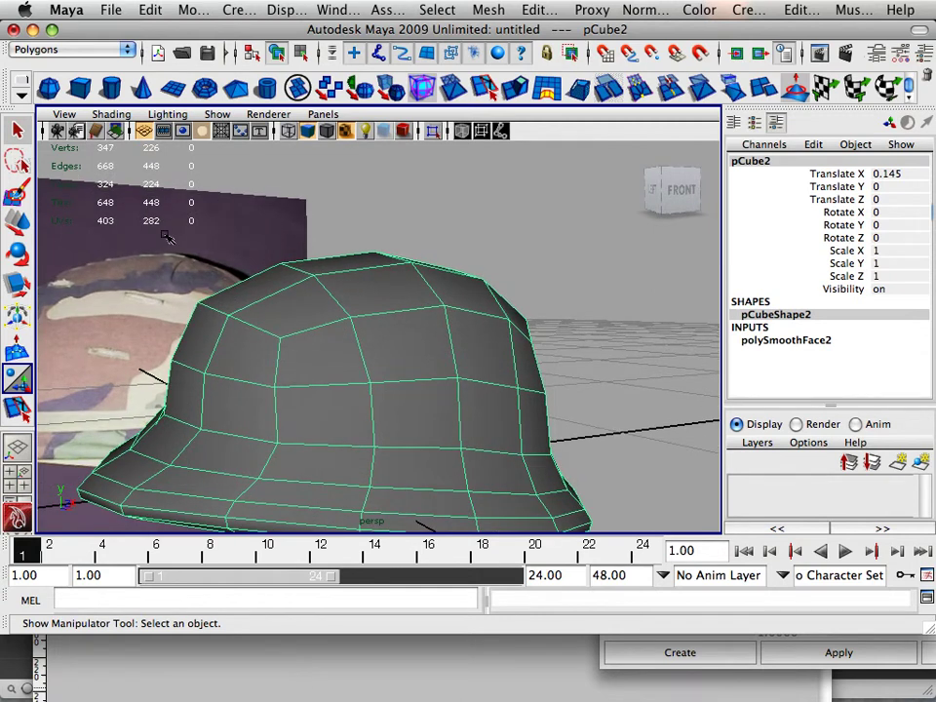
{"action": "left_click_drag", "start_coordinate": [165, 237], "coordinate": [520, 395], "text": "alt"}
{"action": "middle_click_drag", "start_coordinate": [520, 395], "coordinate": [424, 321], "text": "alt"}
{"action": "right_click", "coordinate": [423, 334]}
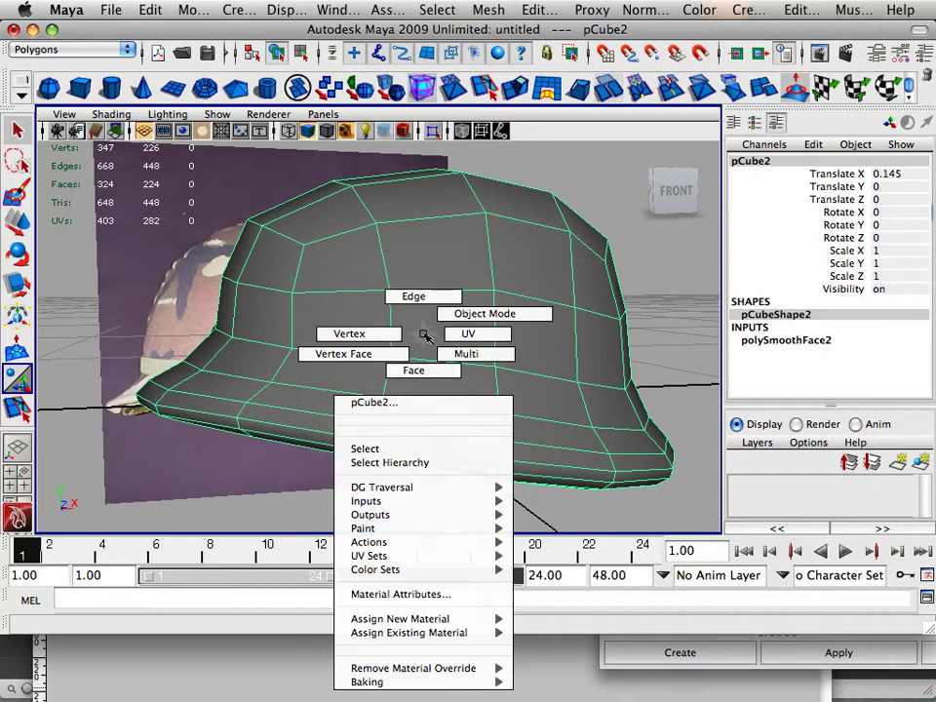
{"action": "left_click", "coordinate": [424, 369]}
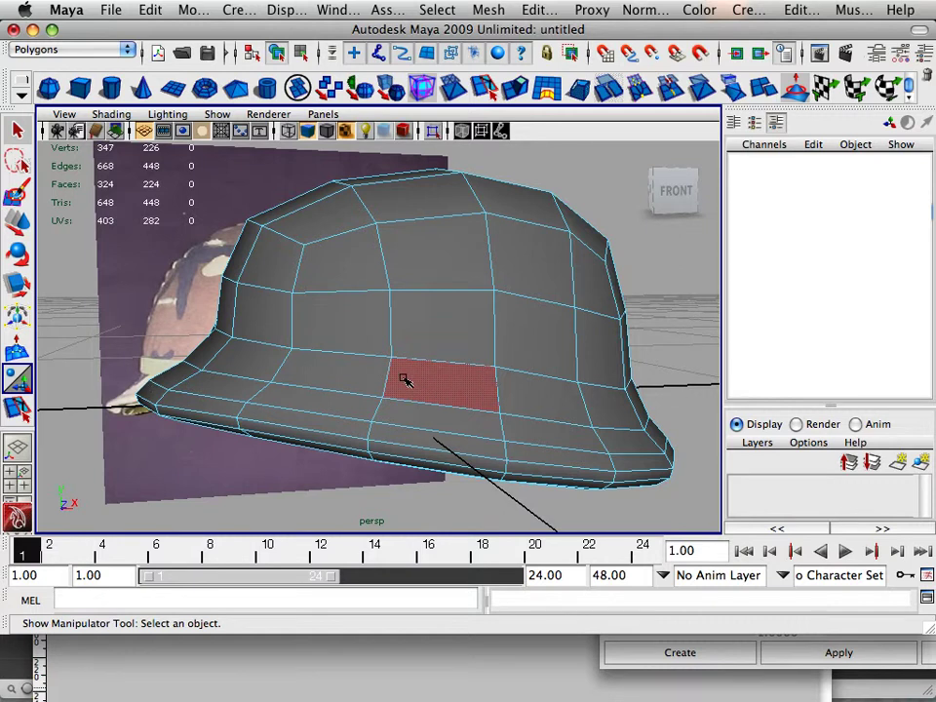
{"action": "right_click", "coordinate": [397, 336]}
{"action": "left_click", "coordinate": [395, 299]}
{"action": "left_click", "coordinate": [388, 373]}
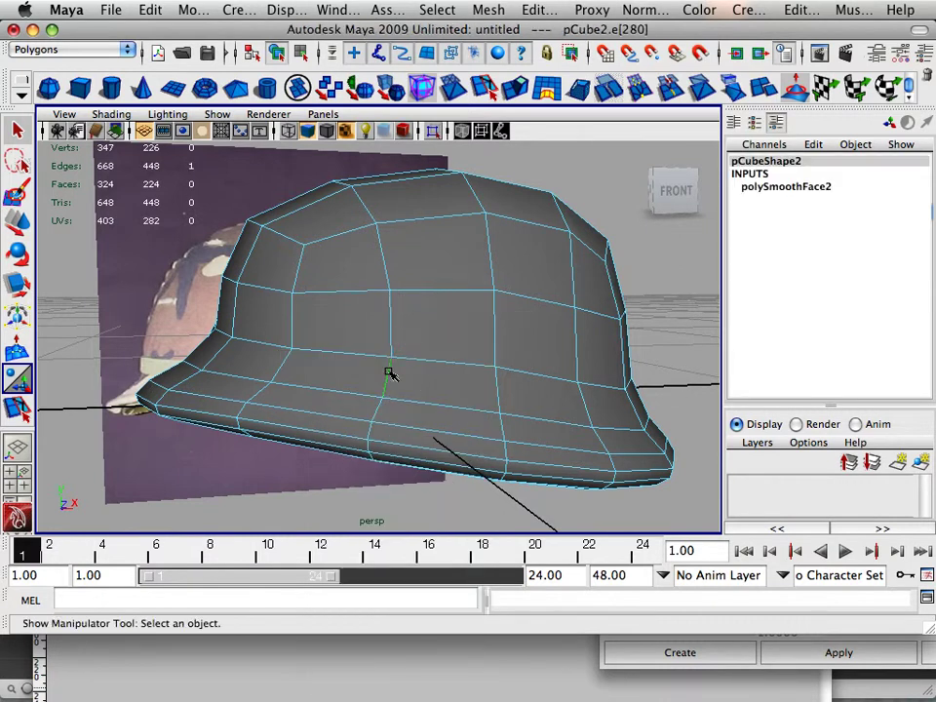
Step: Extend the selected edge to its full edge ring and convert the selection to faces
{"action": "right_click", "coordinate": [388, 373], "text": "ctrl"}
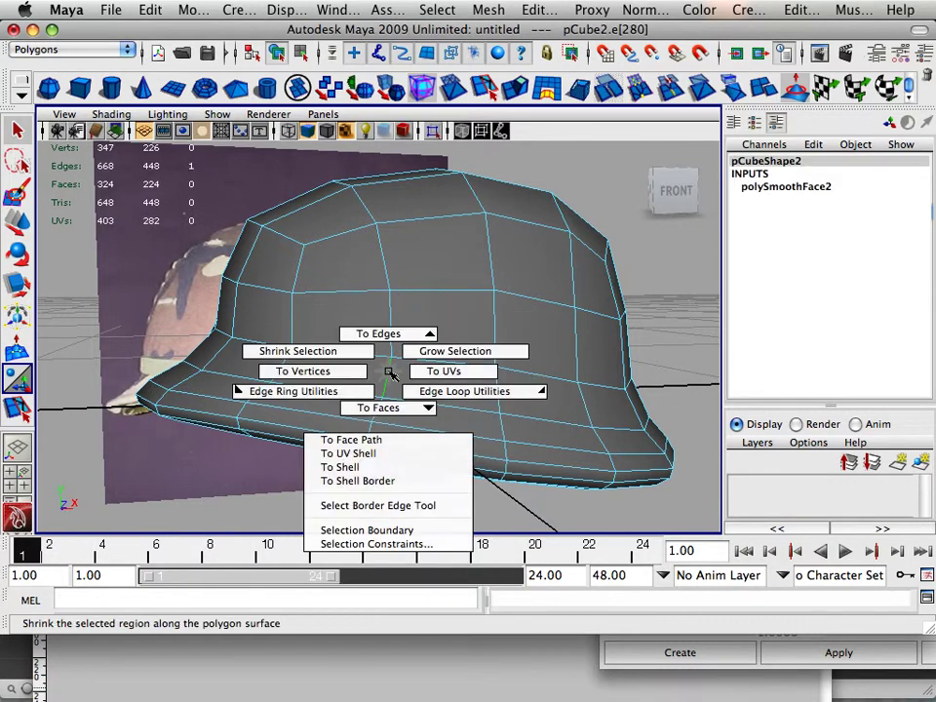
{"action": "right_click_drag", "start_coordinate": [410, 383], "coordinate": [313, 408], "text": "ctrl"}
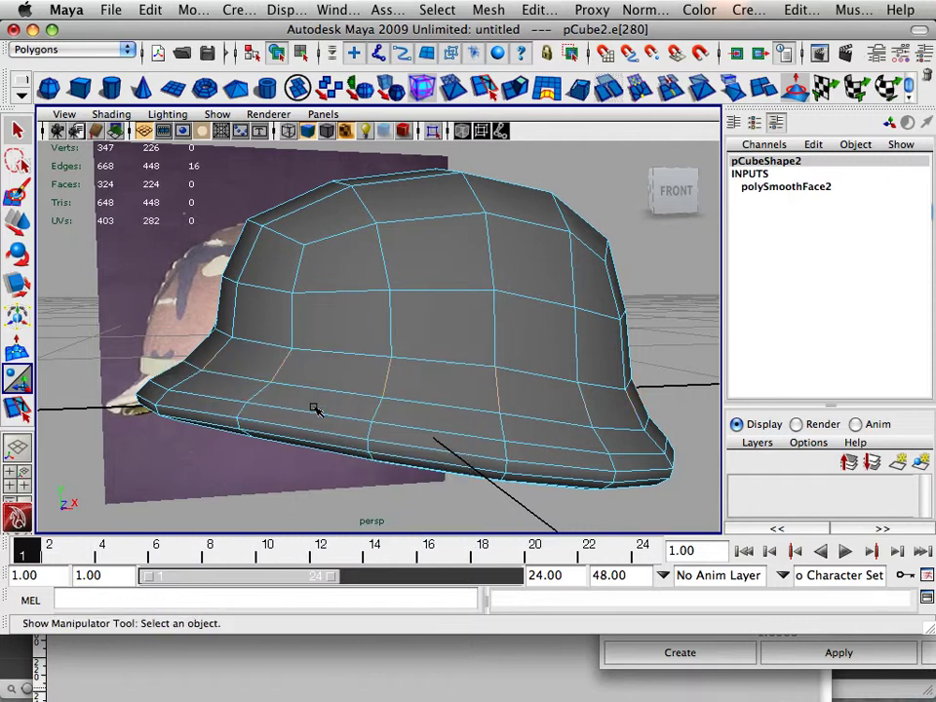
{"action": "right_click", "coordinate": [390, 381], "text": "ctrl"}
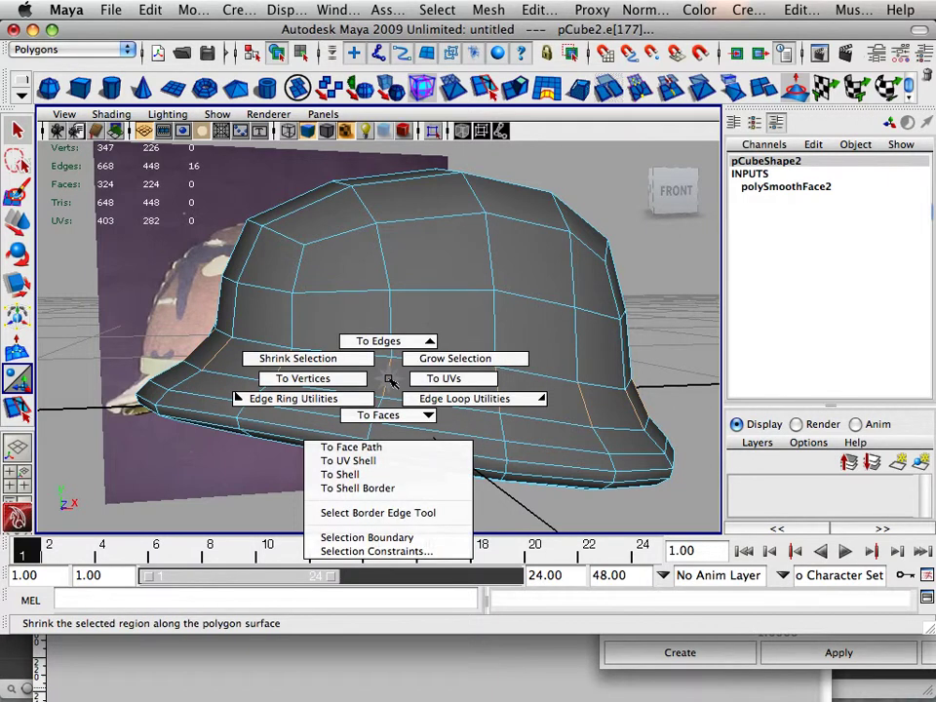
{"action": "right_click_drag", "start_coordinate": [390, 381], "coordinate": [388, 436], "text": "ctrl"}
Step: Duplicate the selected band of faces around the helmet with Duplicate Face
{"action": "left_click", "coordinate": [493, 11]}
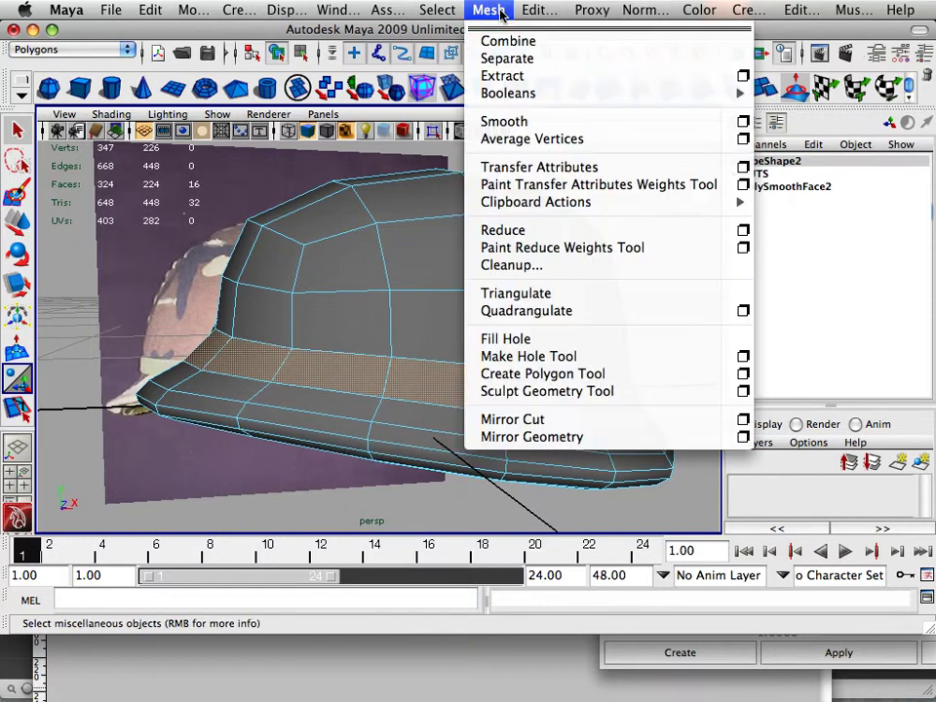
{"action": "mouse_move", "coordinate": [523, 11]}
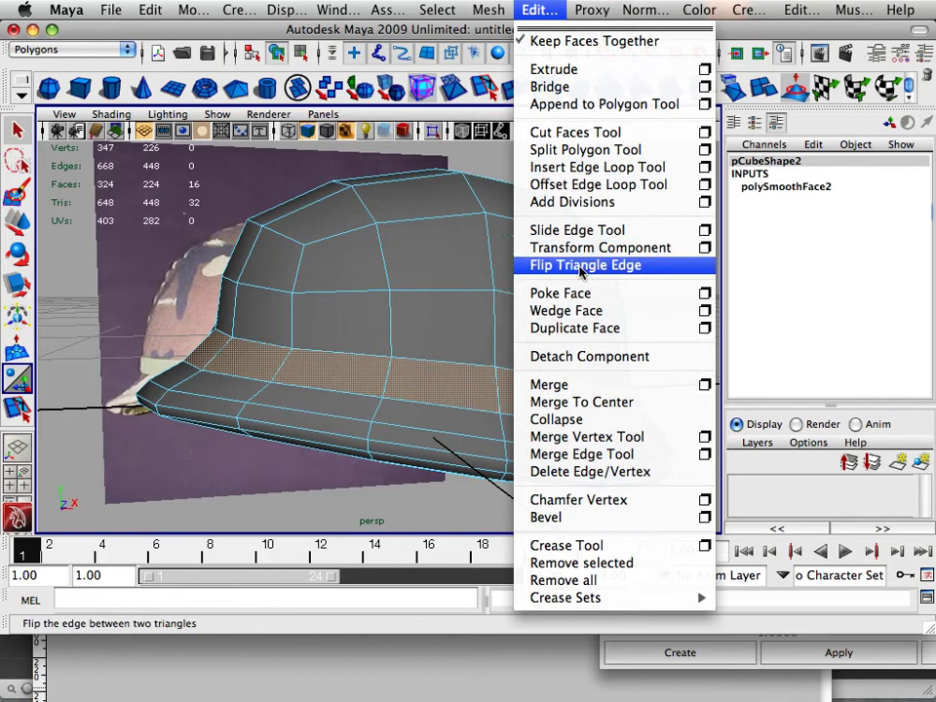
{"action": "left_click", "coordinate": [586, 330]}
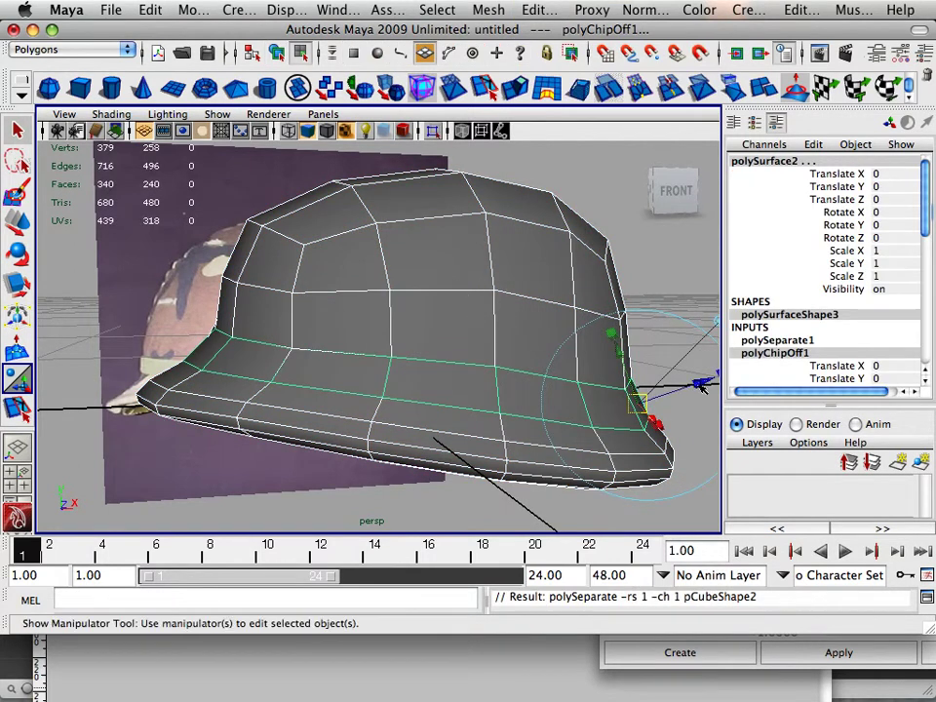
Step: Offset the duplicated band of faces slightly outward from the helmet surface along its normals
{"action": "left_click_drag", "start_coordinate": [700, 385], "coordinate": [714, 384]}
{"action": "middle_click_drag", "start_coordinate": [663, 382], "coordinate": [511, 381], "text": "alt"}
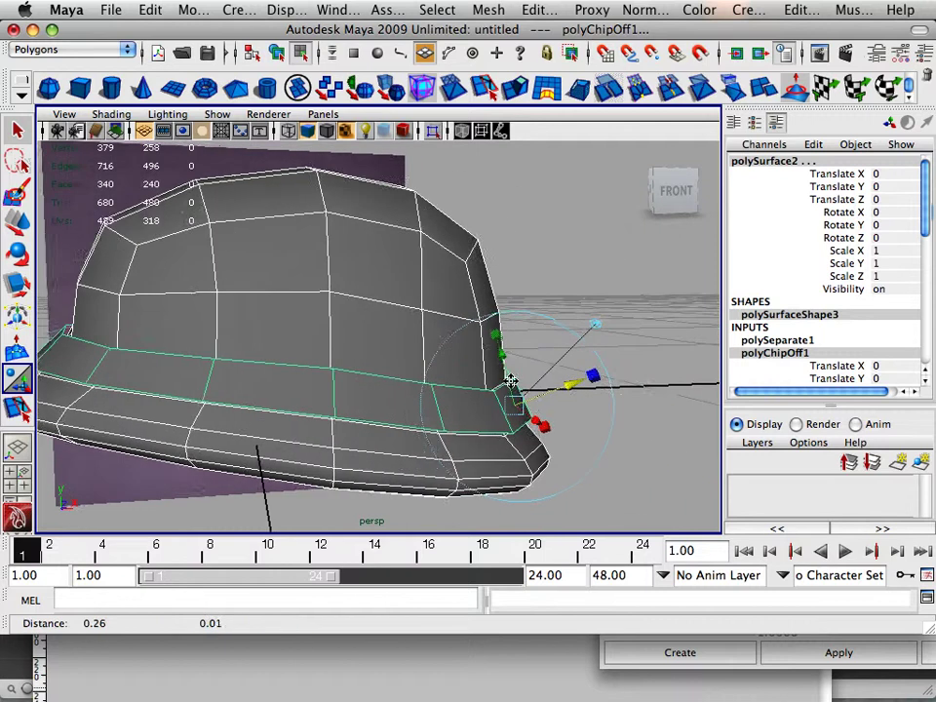
{"action": "left_click_drag", "start_coordinate": [510, 380], "coordinate": [567, 398], "text": "alt"}
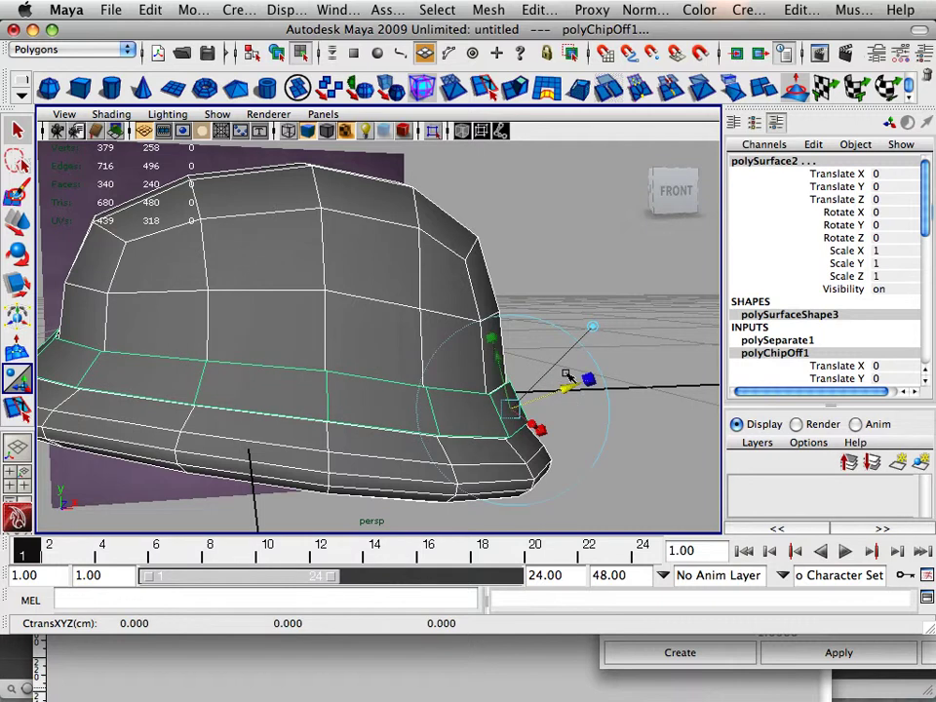
{"action": "left_click", "coordinate": [553, 301]}
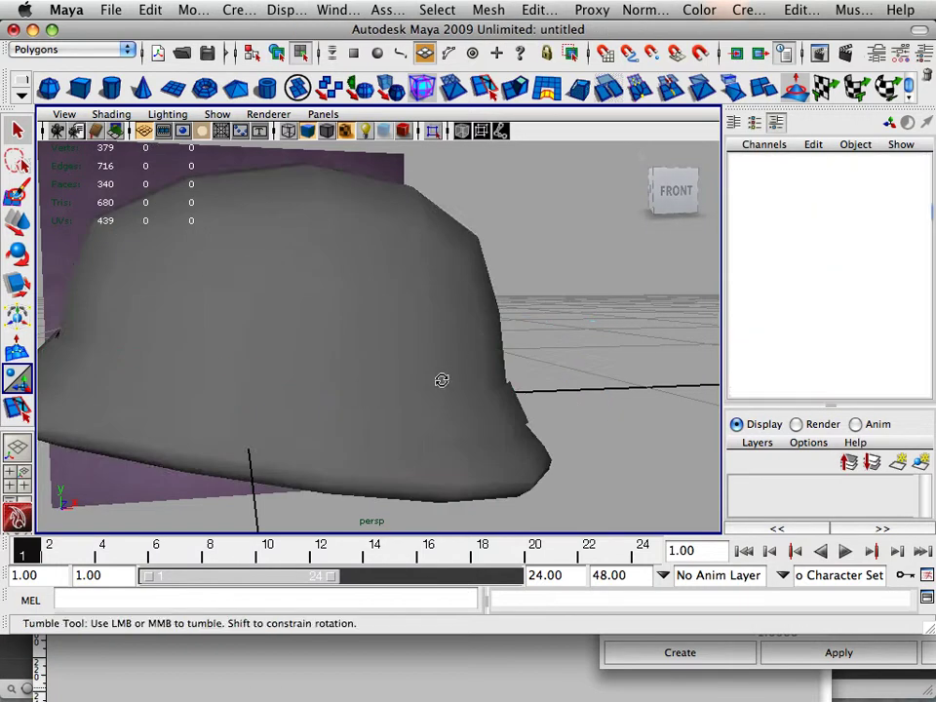
Step: Return the band to object mode and display Wireframe on Shaded in the perspective view
{"action": "left_click_drag", "start_coordinate": [441, 378], "coordinate": [428, 439], "text": "alt"}
{"action": "scroll", "coordinate": [420, 407], "scroll_direction": "down", "scroll_amount": 3}
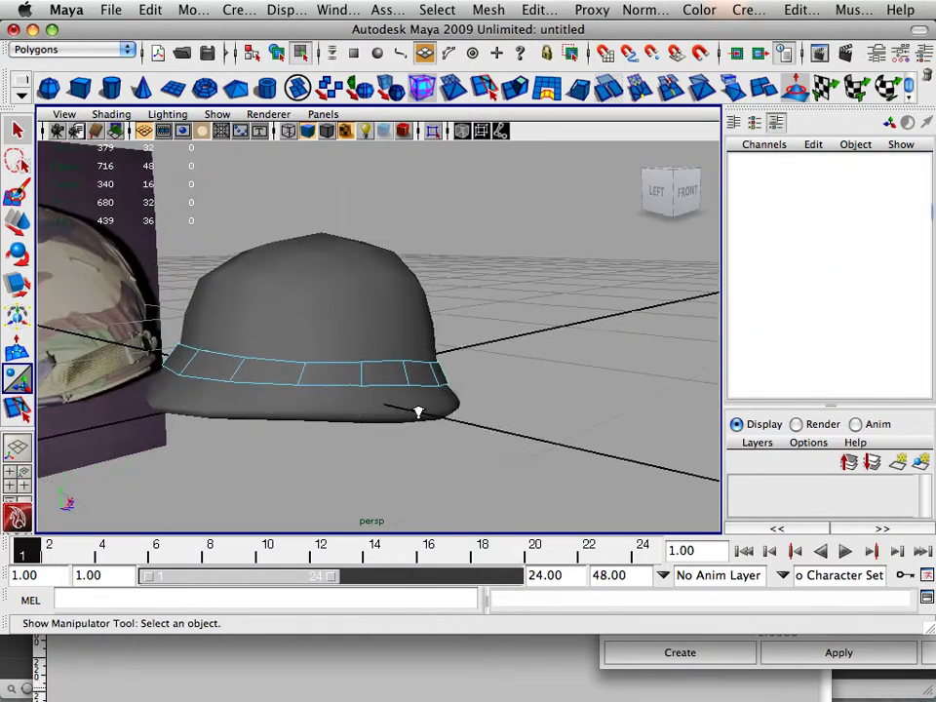
{"action": "right_click_drag", "start_coordinate": [351, 384], "coordinate": [414, 321]}
{"action": "left_click", "coordinate": [350, 367]}
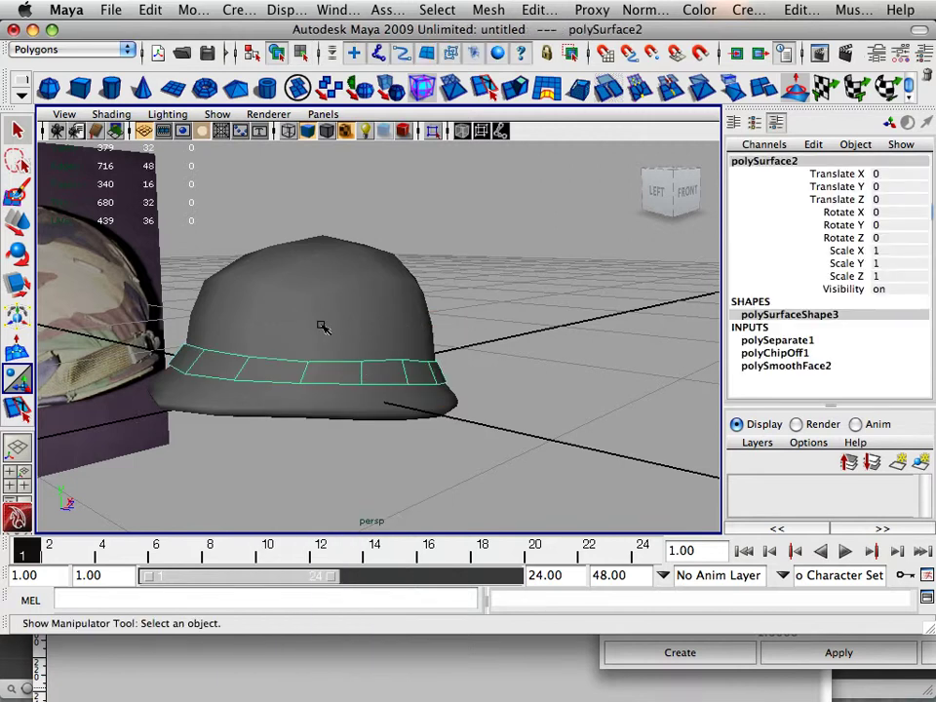
{"action": "left_click", "coordinate": [118, 116]}
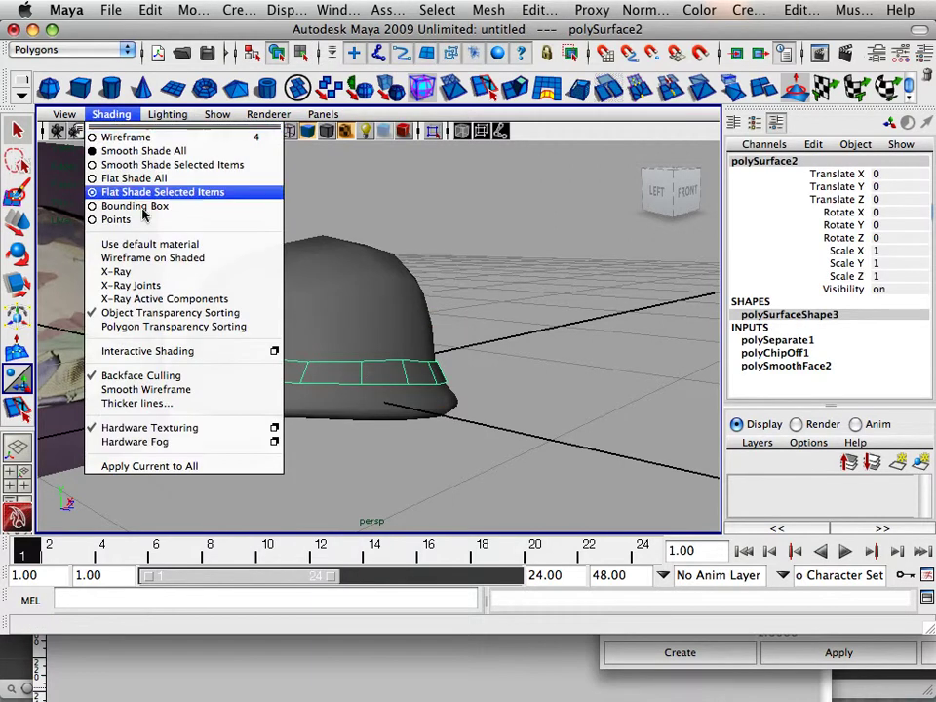
{"action": "left_click", "coordinate": [163, 259]}
{"action": "left_click", "coordinate": [470, 340]}
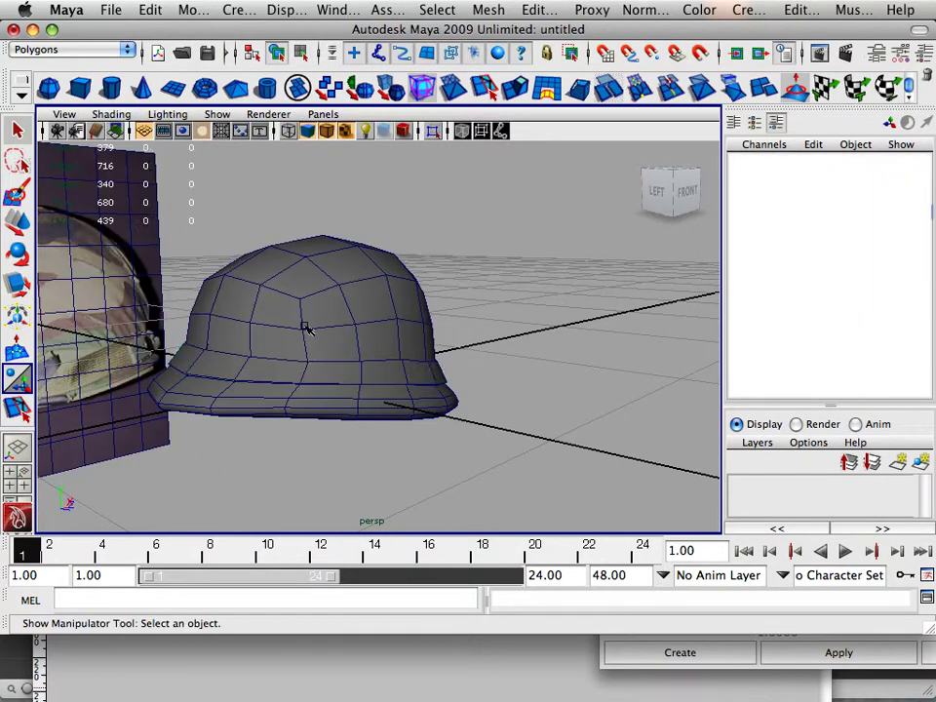
{"action": "mouse_move", "coordinate": [305, 326]}
{"action": "left_mouse_down", "text": "alt"}
{"action": "mouse_move", "coordinate": [240, 326]}
{"action": "mouse_move", "coordinate": [327, 324]}
{"action": "mouse_move", "coordinate": [192, 326]}
{"action": "mouse_move", "coordinate": [320, 349]}
{"action": "left_mouse_up", "text": "alt"}
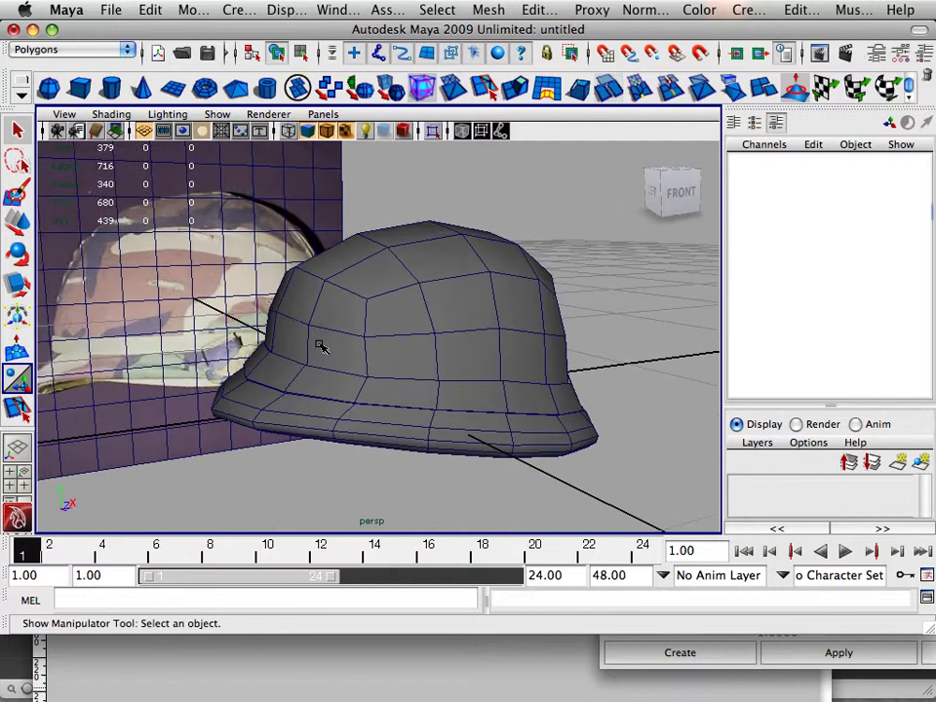
{"action": "right_click_drag", "start_coordinate": [319, 349], "coordinate": [469, 319], "text": "alt"}
{"action": "left_click", "coordinate": [409, 431]}
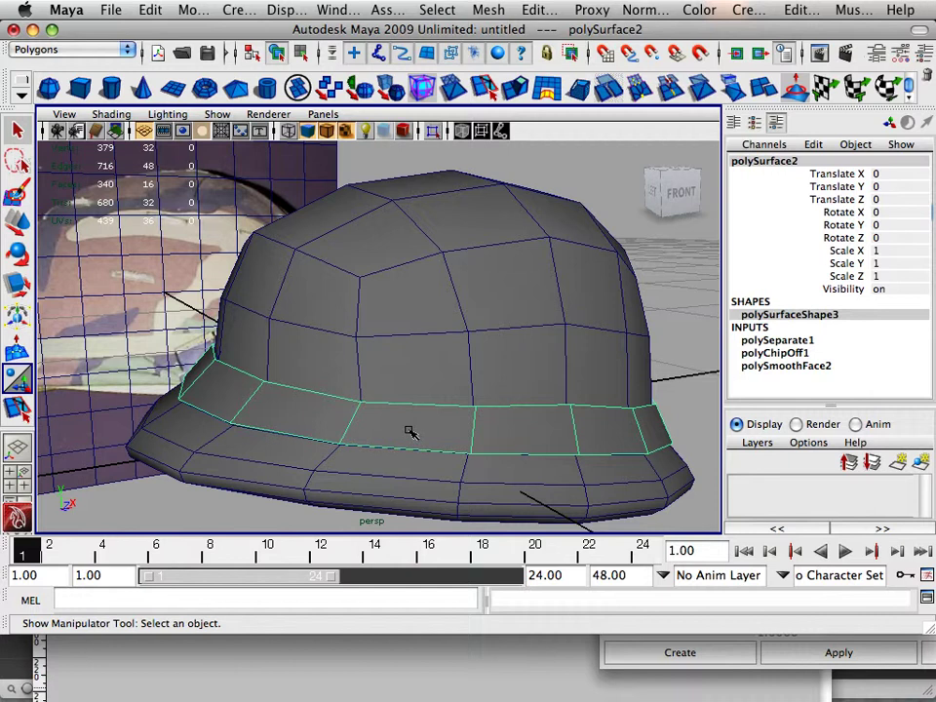
{"action": "right_click", "coordinate": [409, 430]}
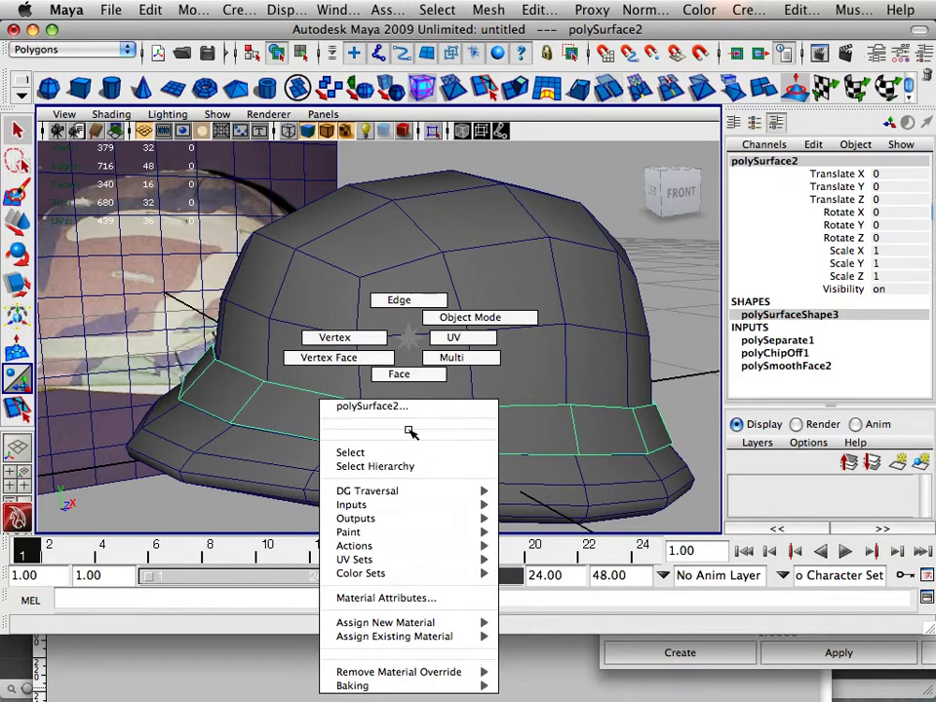
{"action": "right_click_drag", "start_coordinate": [409, 431], "coordinate": [272, 400]}
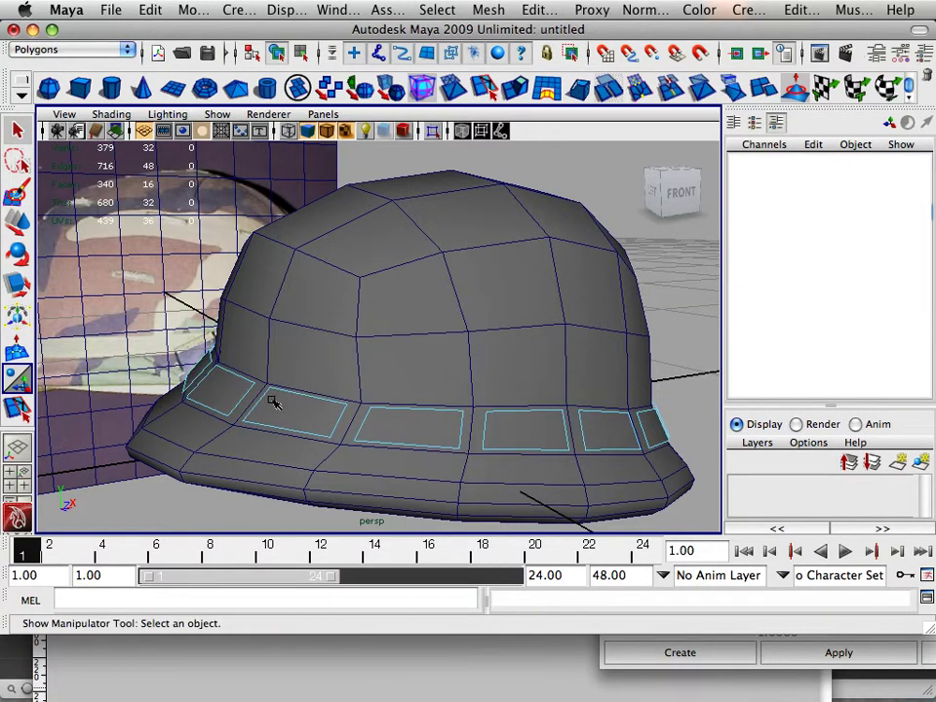
{"action": "right_click_drag", "start_coordinate": [261, 341], "coordinate": [317, 325]}
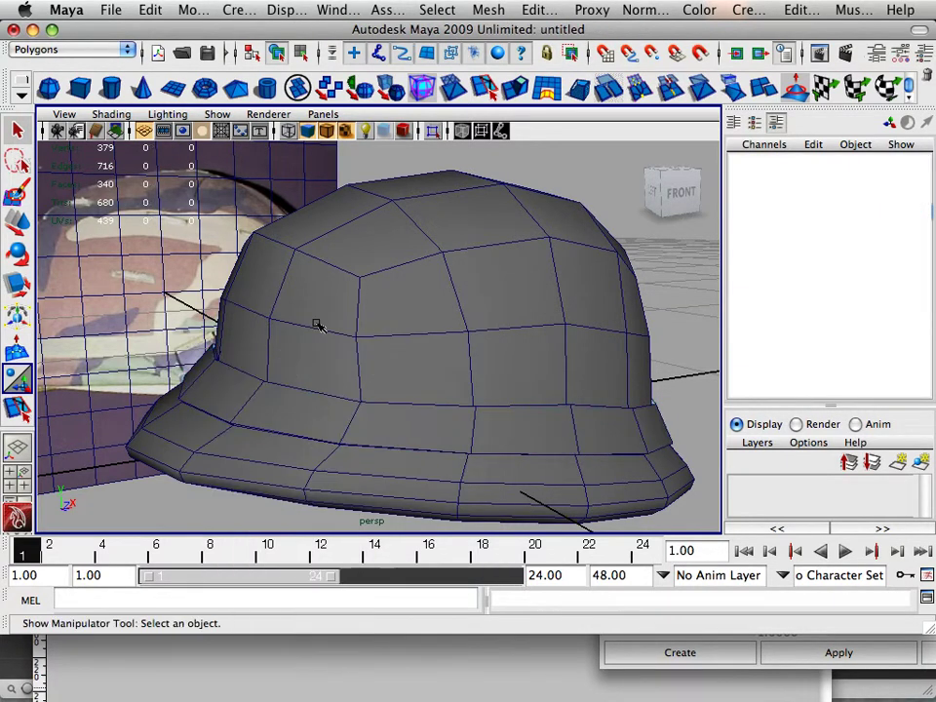
{"action": "left_click", "coordinate": [299, 395]}
{"action": "right_click", "coordinate": [298, 402]}
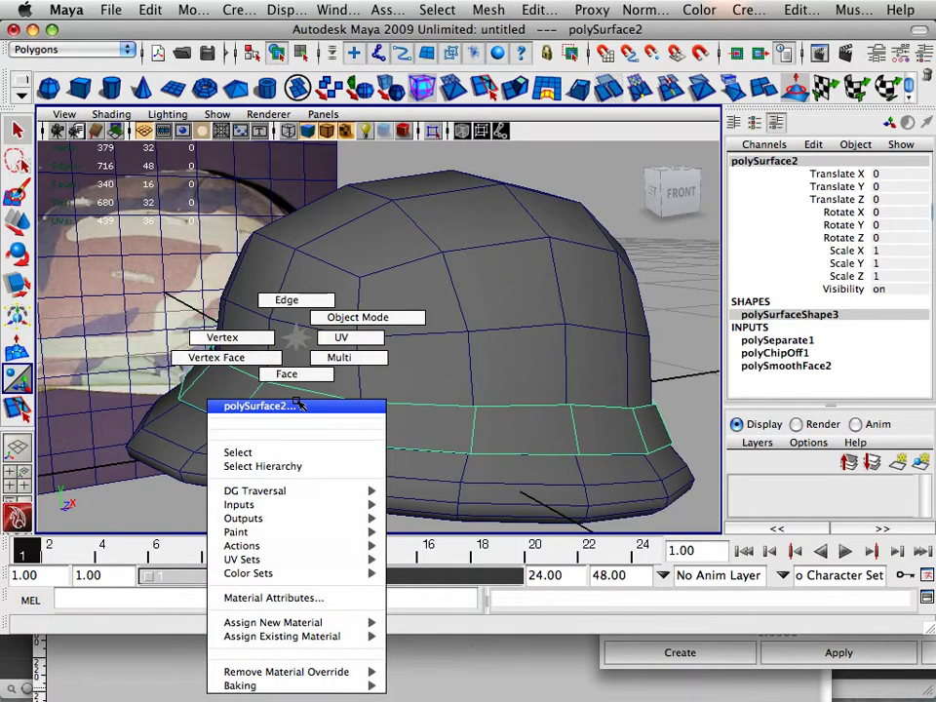
{"action": "left_click", "coordinate": [295, 391]}
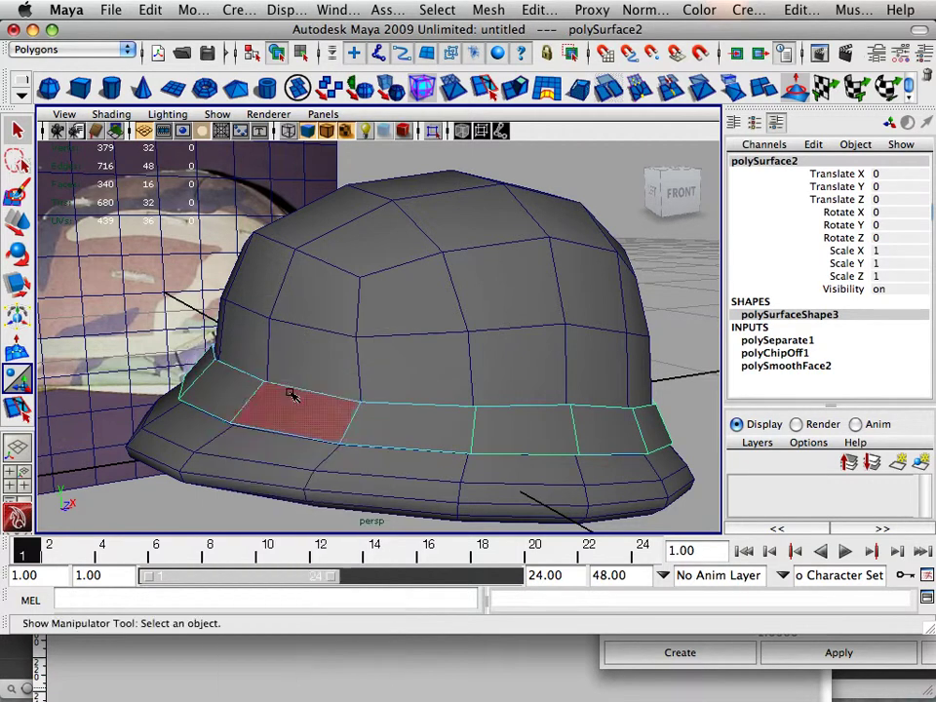
{"action": "right_click_drag", "start_coordinate": [241, 391], "coordinate": [317, 317]}
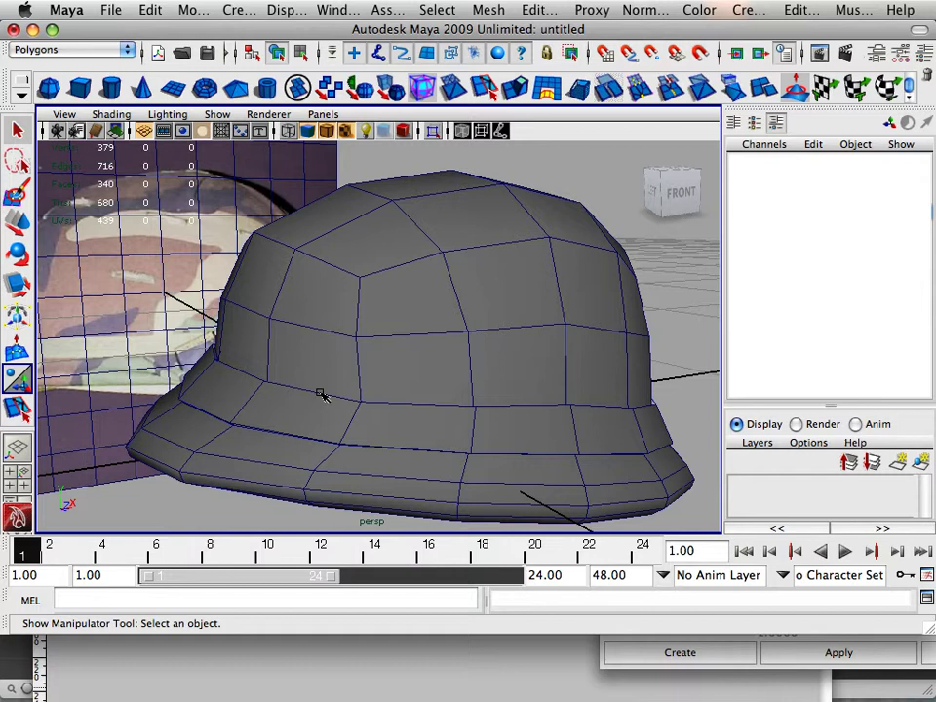
Step: Extrude the separated band slightly outward to give it thickness and return it to object mode
{"action": "left_click", "coordinate": [320, 415]}
{"action": "left_click_drag", "start_coordinate": [441, 258], "coordinate": [439, 263], "text": "alt"}
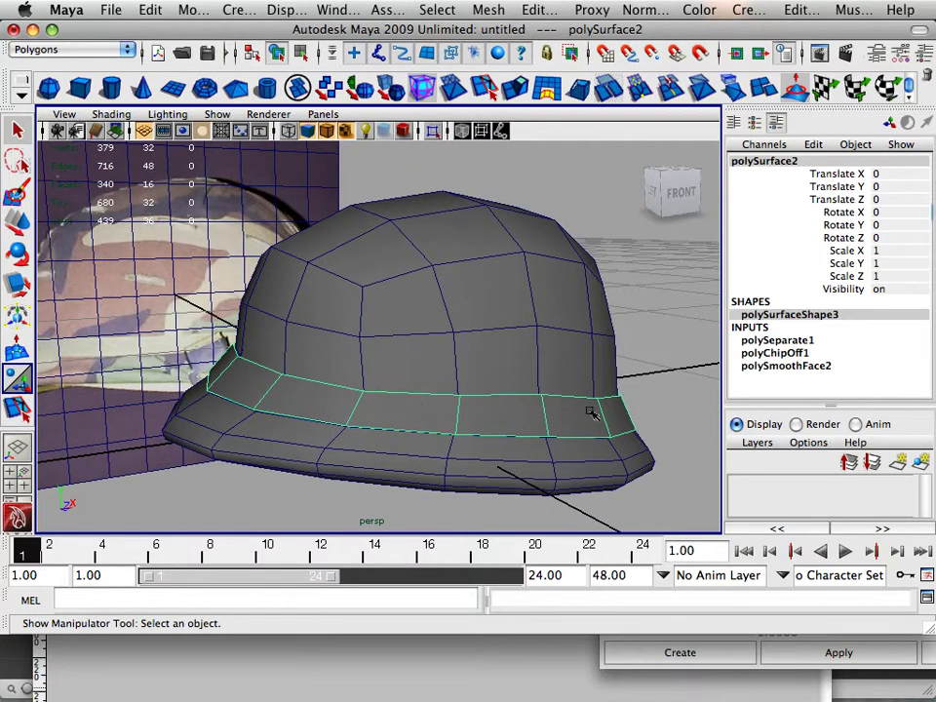
{"action": "left_click_drag", "start_coordinate": [271, 382], "coordinate": [275, 382], "text": "alt"}
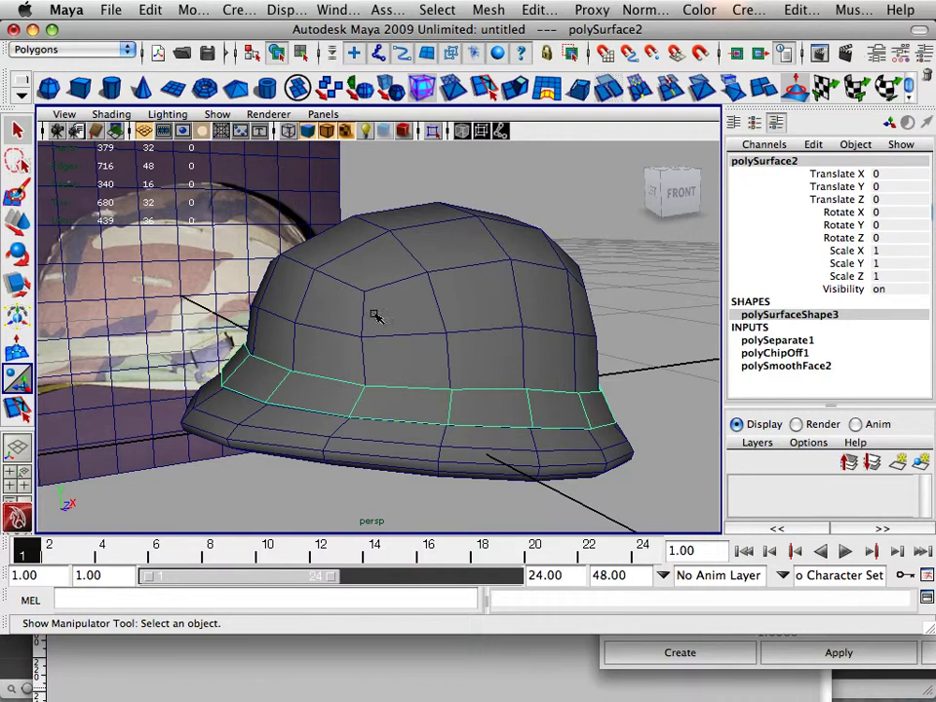
{"action": "left_click", "coordinate": [516, 90]}
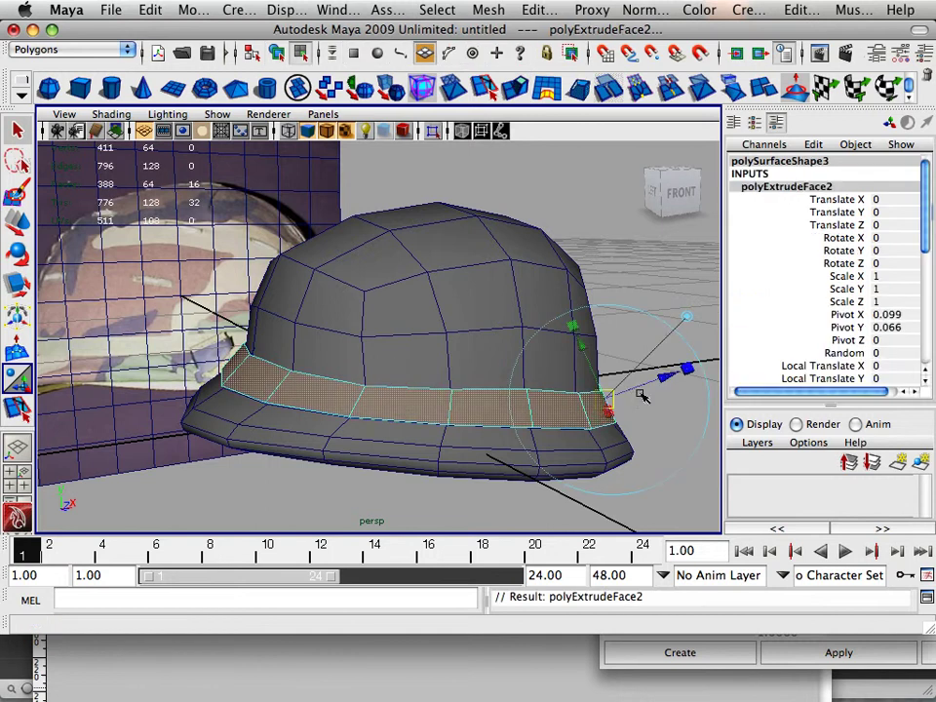
{"action": "left_click_drag", "start_coordinate": [668, 381], "coordinate": [666, 378]}
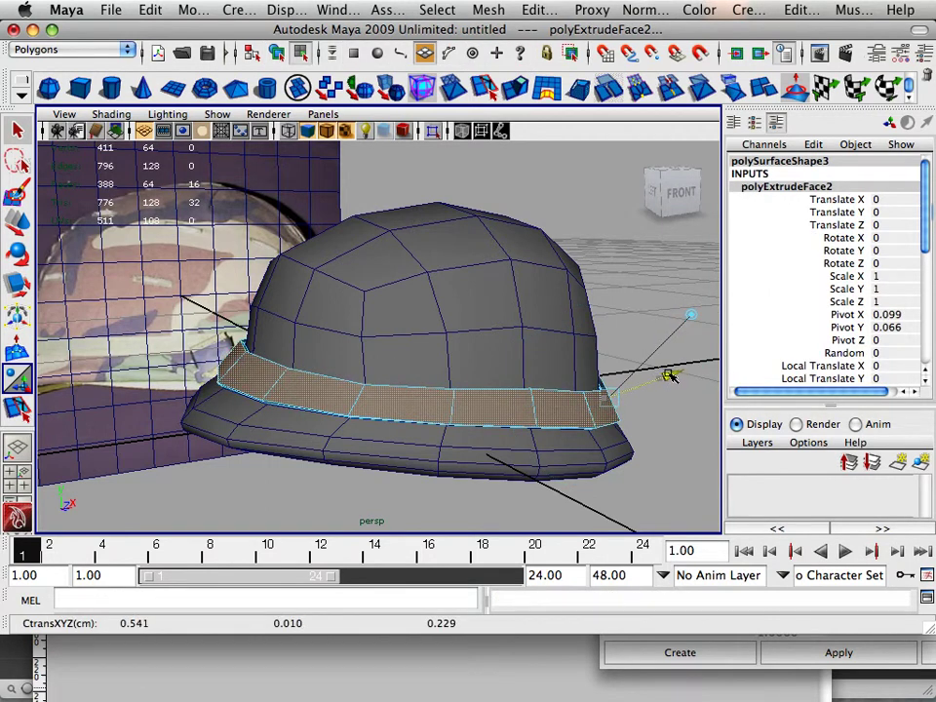
{"action": "mouse_move", "coordinate": [354, 371]}
{"action": "left_mouse_down", "text": "alt"}
{"action": "mouse_move", "coordinate": [384, 335]}
{"action": "mouse_move", "coordinate": [346, 383]}
{"action": "left_mouse_up", "text": "alt"}
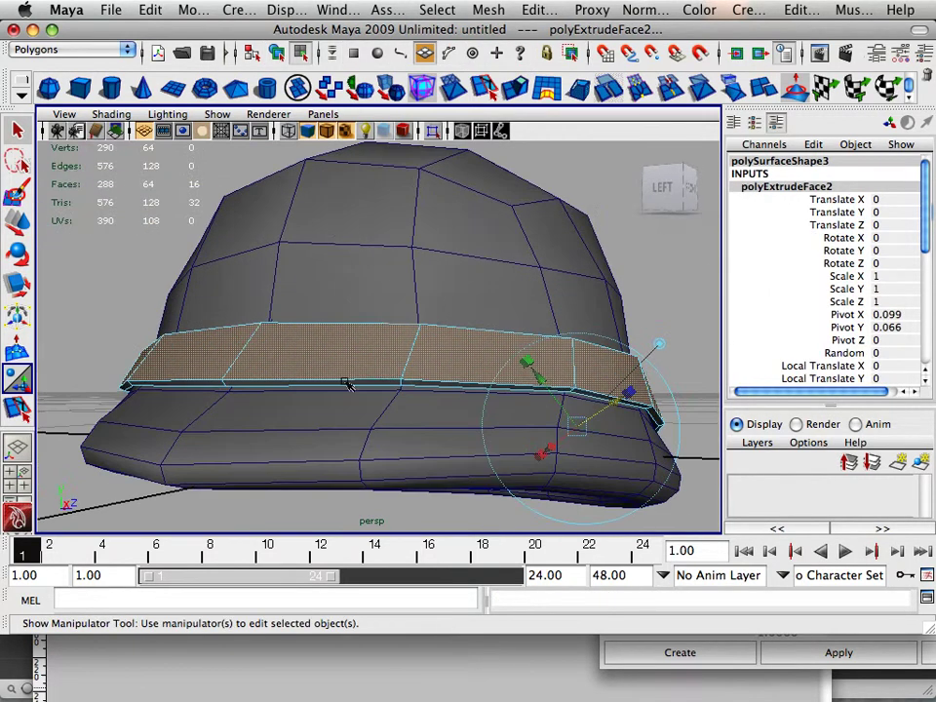
{"action": "left_click", "coordinate": [98, 317]}
{"action": "left_click_drag", "start_coordinate": [98, 317], "coordinate": [219, 378], "text": "alt"}
{"action": "scroll", "coordinate": [258, 381], "scroll_direction": "down", "scroll_amount": 4}
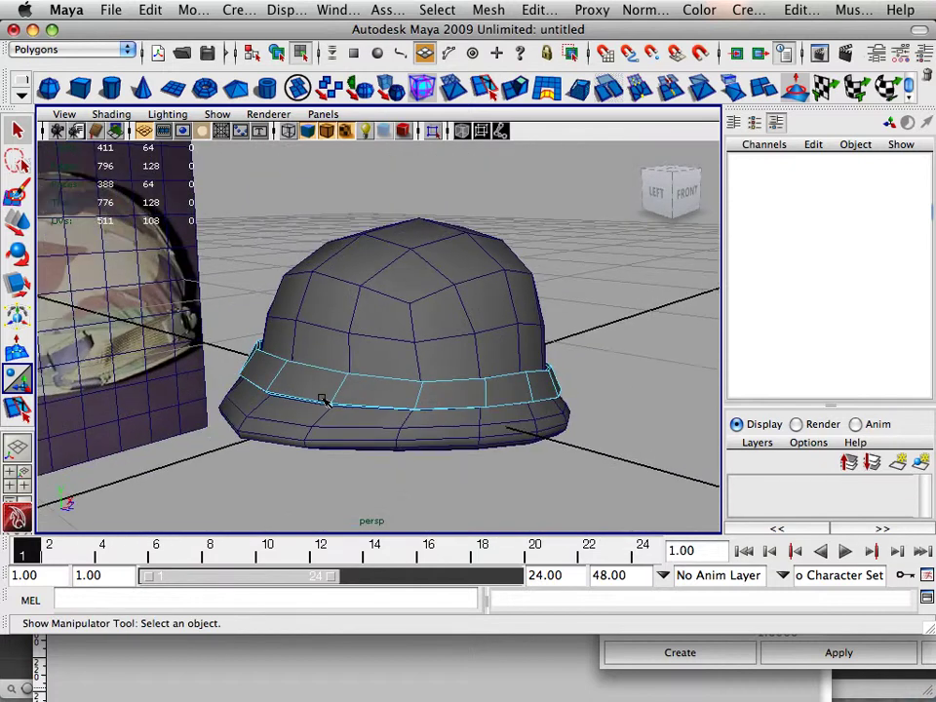
{"action": "right_click_drag", "start_coordinate": [309, 336], "coordinate": [343, 276]}
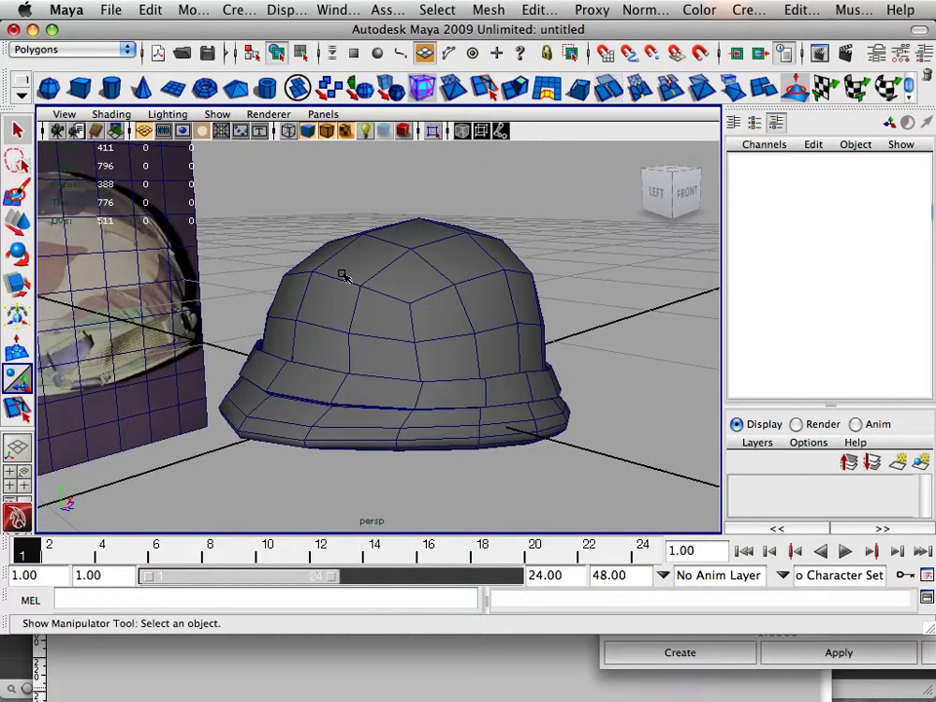
Step: Examine the thickened band around the helmet from several sides, checking how it sits above the brim
{"action": "left_click", "coordinate": [397, 424]}
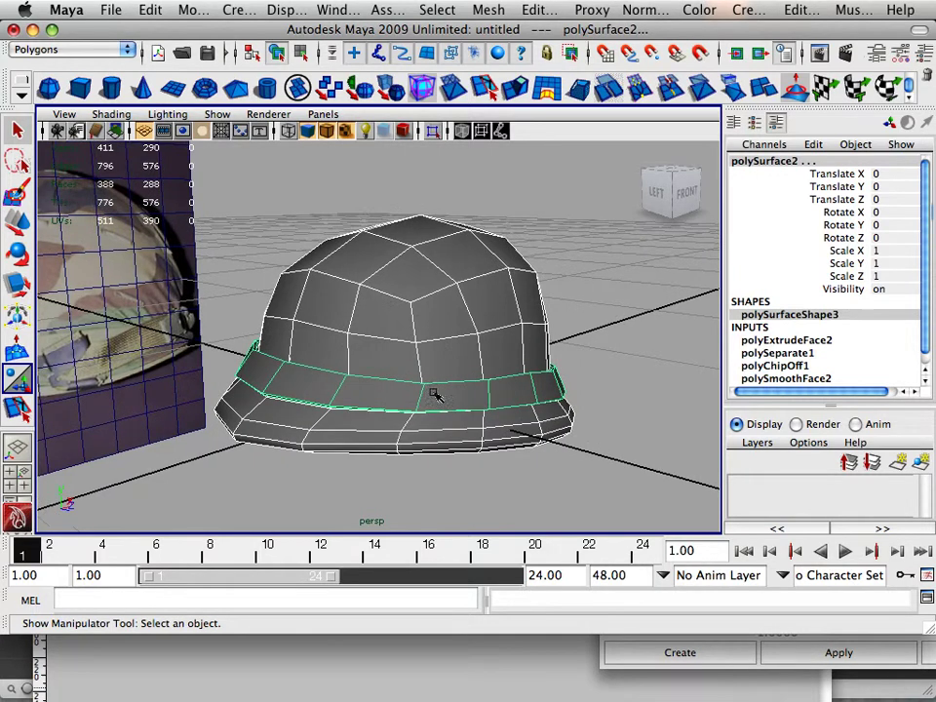
{"action": "left_click", "coordinate": [521, 512]}
{"action": "left_click_drag", "start_coordinate": [521, 512], "coordinate": [514, 473], "text": "alt"}
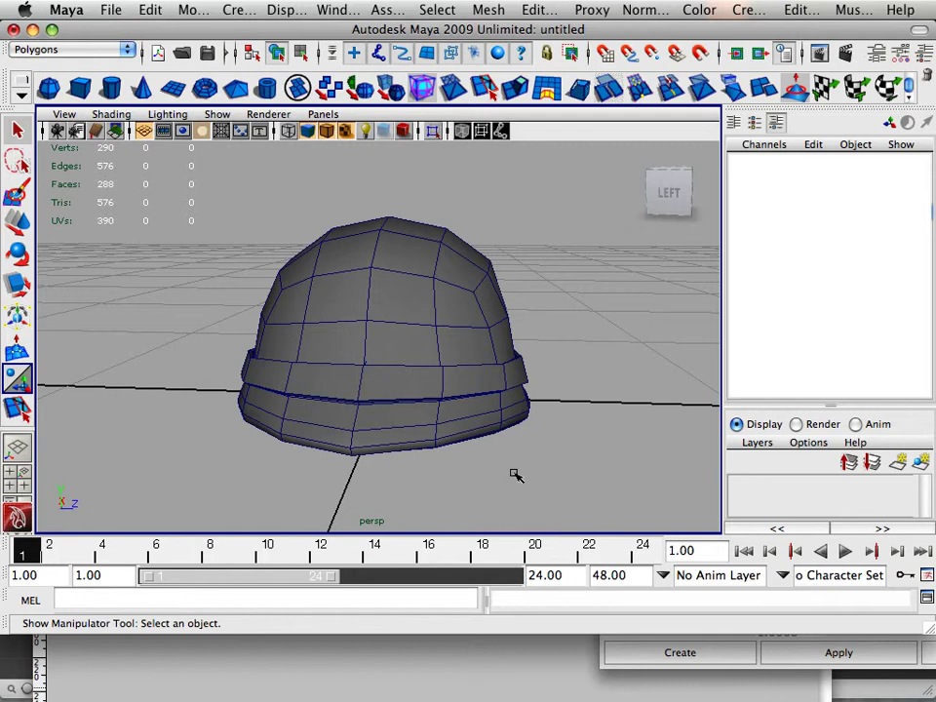
{"action": "left_click", "coordinate": [438, 376]}
{"action": "left_click_drag", "start_coordinate": [534, 429], "coordinate": [485, 458], "text": "alt"}
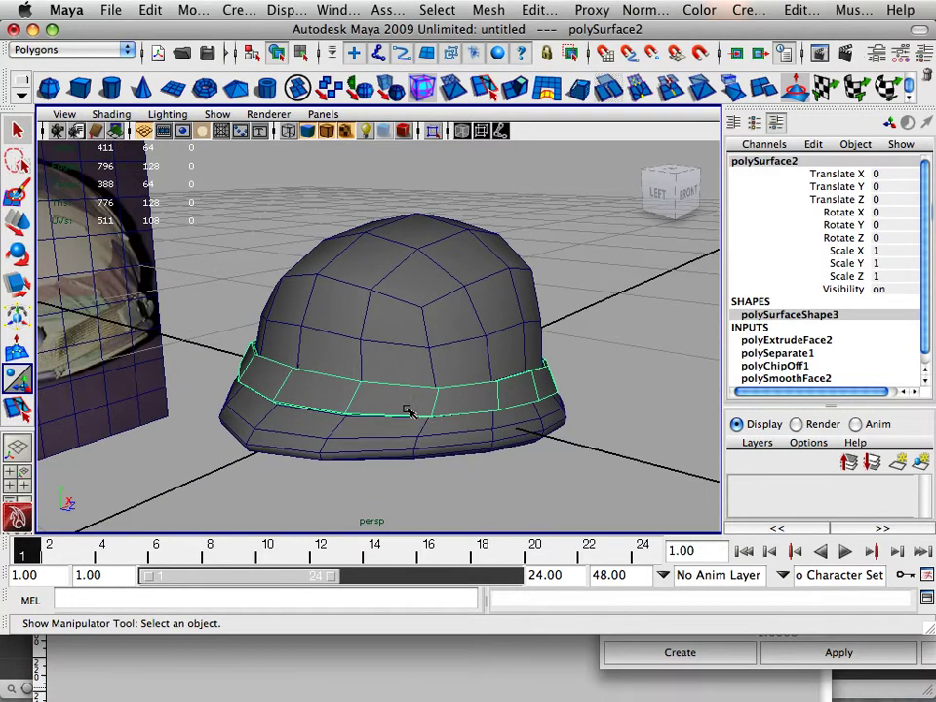
{"action": "right_click_drag", "start_coordinate": [408, 410], "coordinate": [477, 319]}
{"action": "scroll", "coordinate": [468, 367], "scroll_direction": "down", "scroll_amount": 1}
{"action": "left_click", "coordinate": [410, 468]}
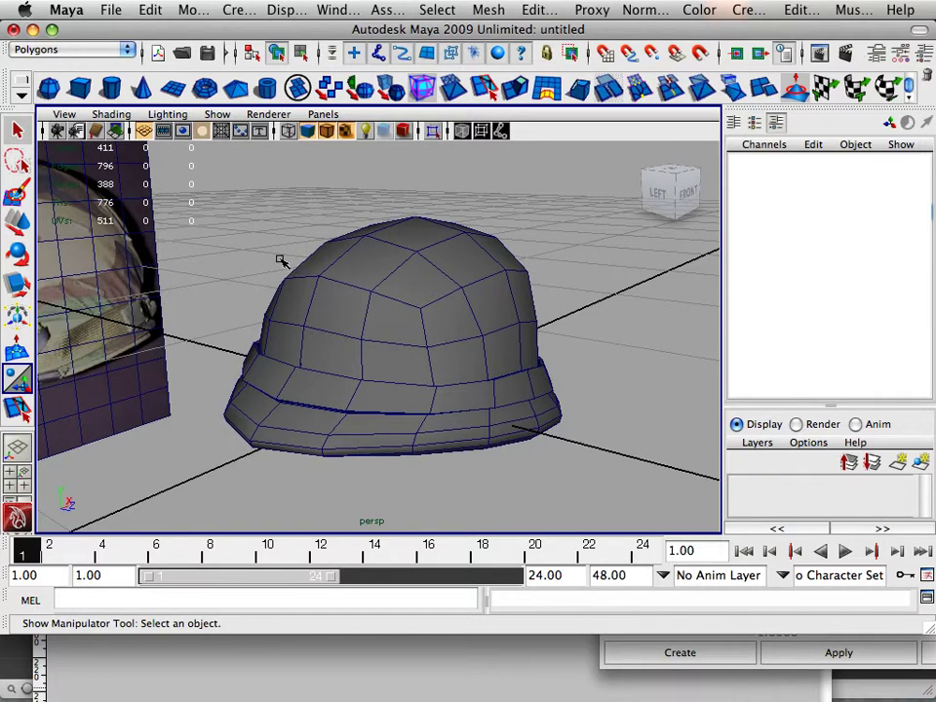
Step: Apply Soften Edge to the helmet shell and the band together
{"action": "left_click_drag", "start_coordinate": [280, 260], "coordinate": [588, 481]}
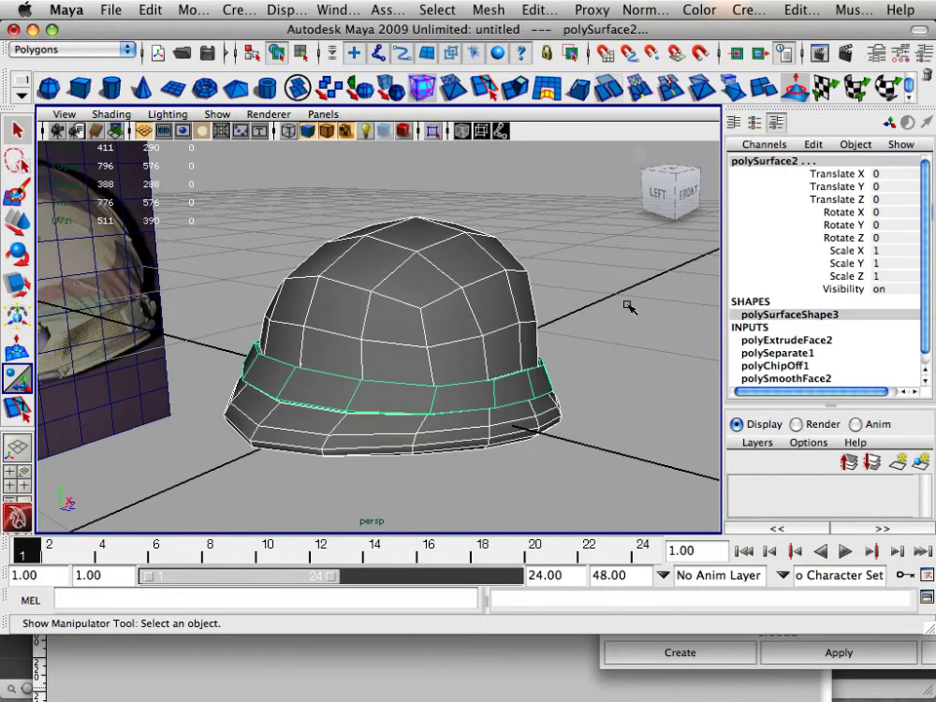
{"action": "left_click", "coordinate": [634, 12]}
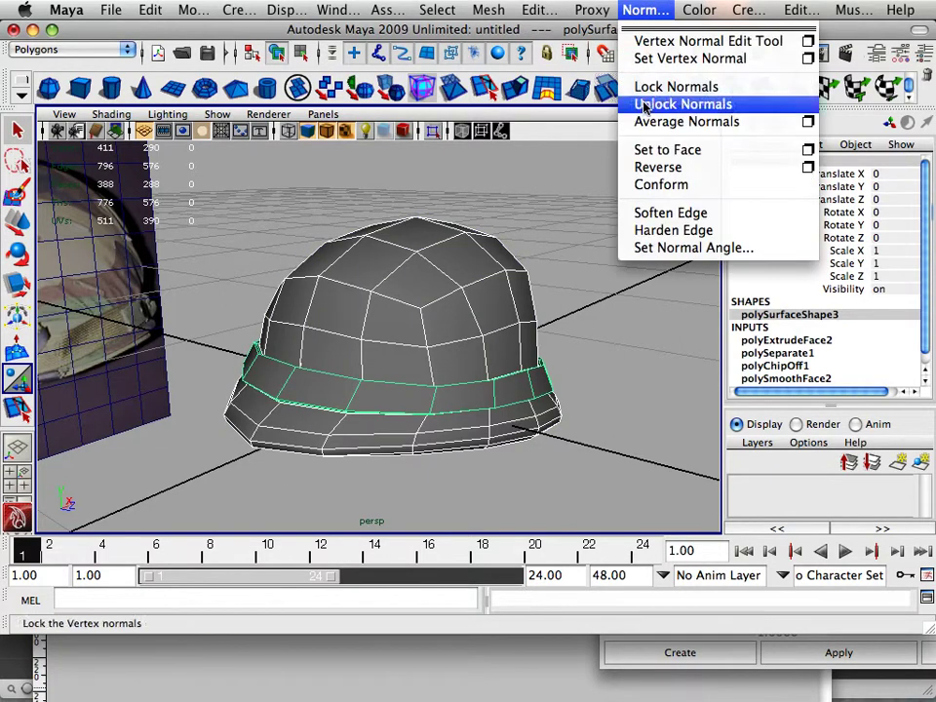
{"action": "left_click", "coordinate": [663, 213]}
{"action": "left_click", "coordinate": [630, 359]}
Step: Examine the softened shading of the helmet and band from several sides against the reference photo
{"action": "left_click_drag", "start_coordinate": [631, 360], "coordinate": [643, 386], "text": "alt"}
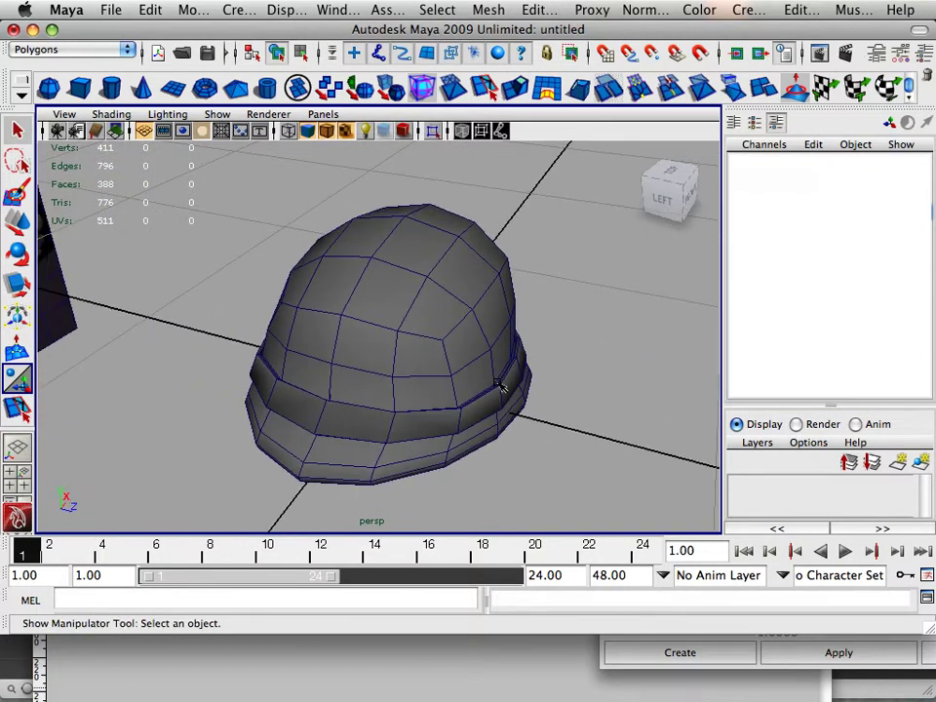
{"action": "left_click_drag", "start_coordinate": [499, 387], "coordinate": [327, 347], "text": "alt"}
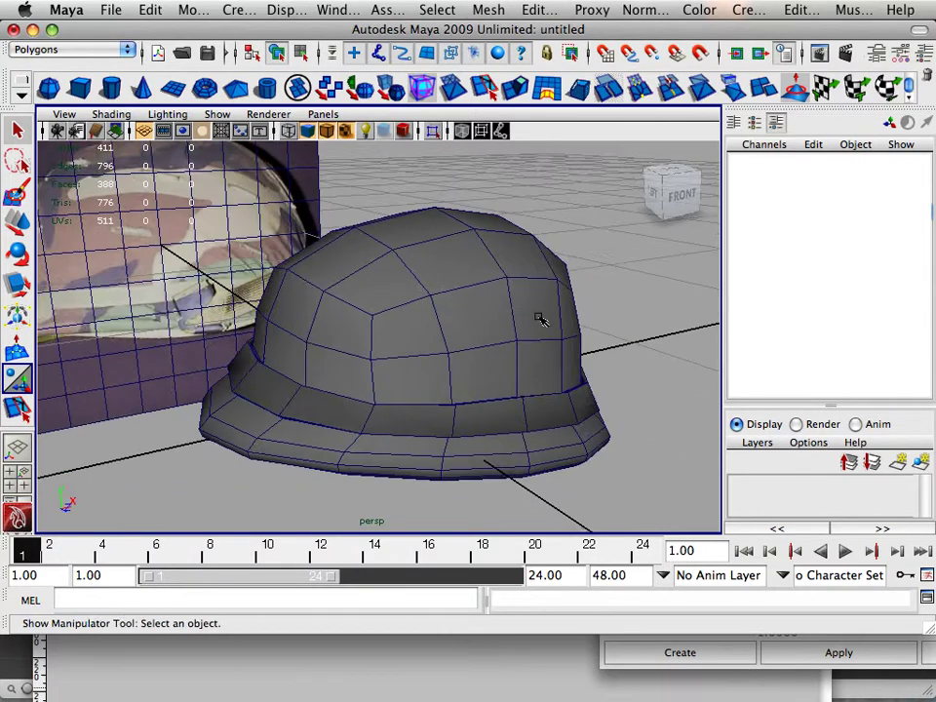
{"action": "left_click_drag", "start_coordinate": [539, 319], "coordinate": [544, 282], "text": "alt"}
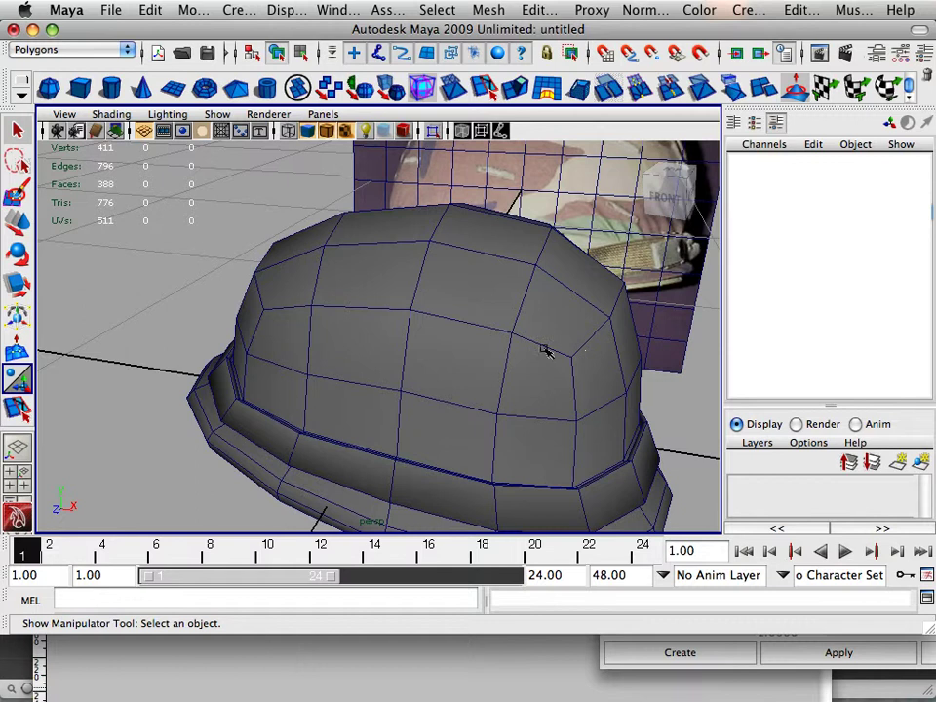
{"action": "left_click_drag", "start_coordinate": [545, 351], "coordinate": [583, 307], "text": "alt"}
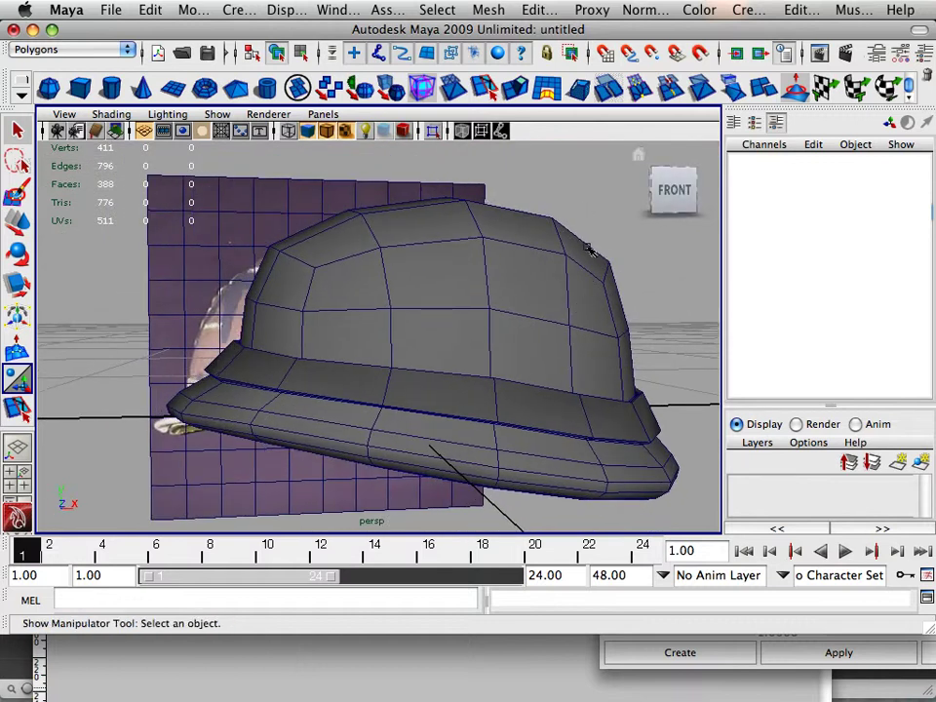
{"action": "scroll", "coordinate": [587, 249], "scroll_direction": "down", "scroll_amount": 1}
{"action": "left_click_drag", "start_coordinate": [569, 240], "coordinate": [539, 273], "text": "alt"}
{"action": "left_click", "coordinate": [483, 329]}
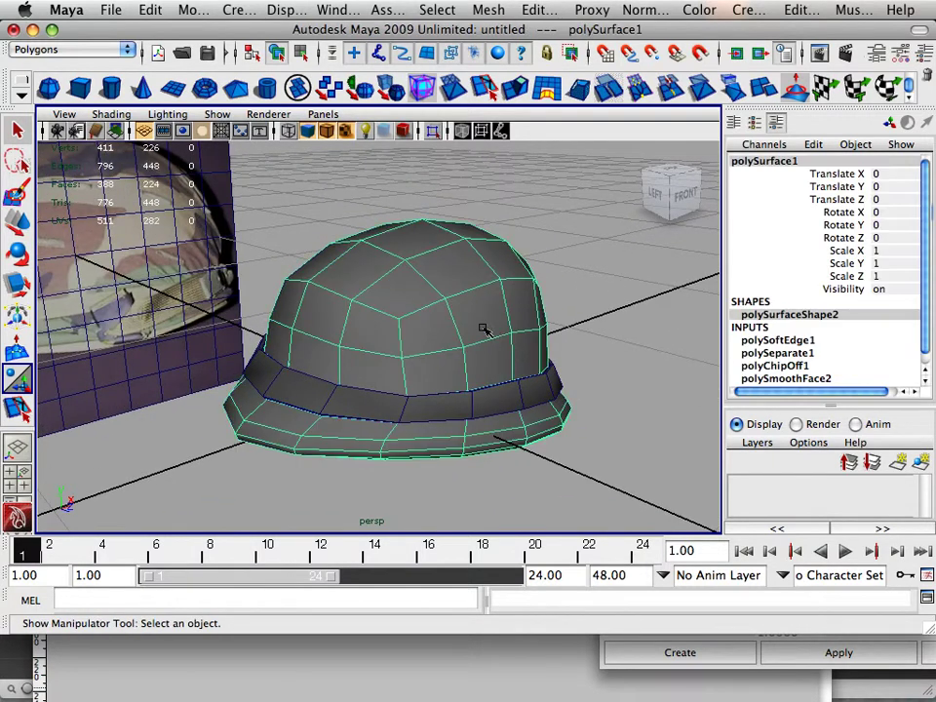
{"action": "left_click", "coordinate": [601, 382]}
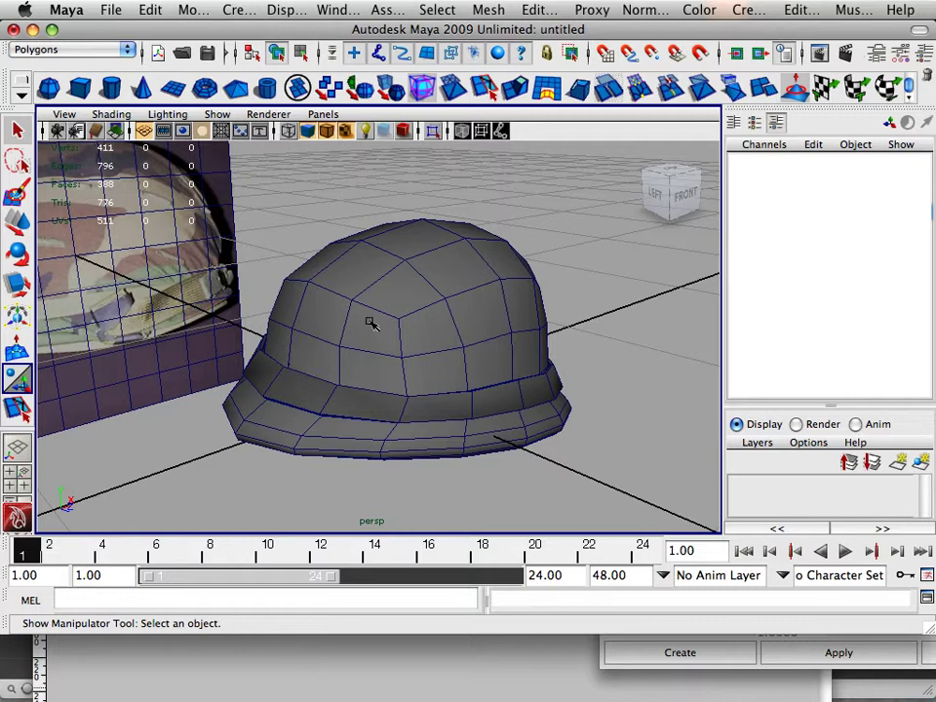
{"action": "left_click_drag", "start_coordinate": [399, 339], "coordinate": [378, 330], "text": "alt"}
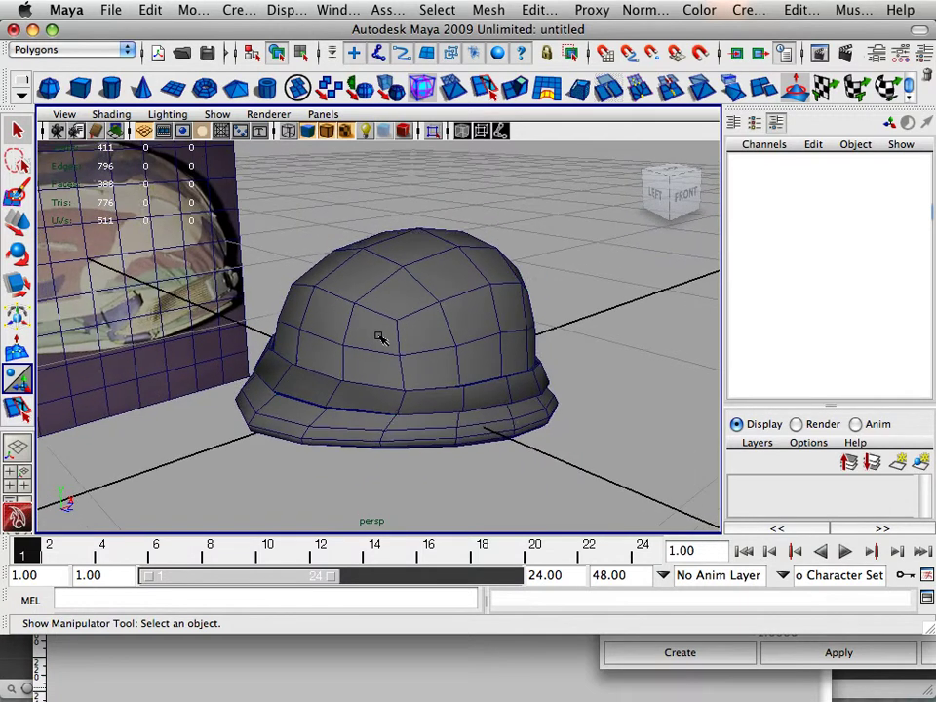
Step: Show the helmet shell's layout in the UV Texture Editor and place the editor window beside the model
{"action": "left_click", "coordinate": [378, 330]}
{"action": "left_click", "coordinate": [337, 9]}
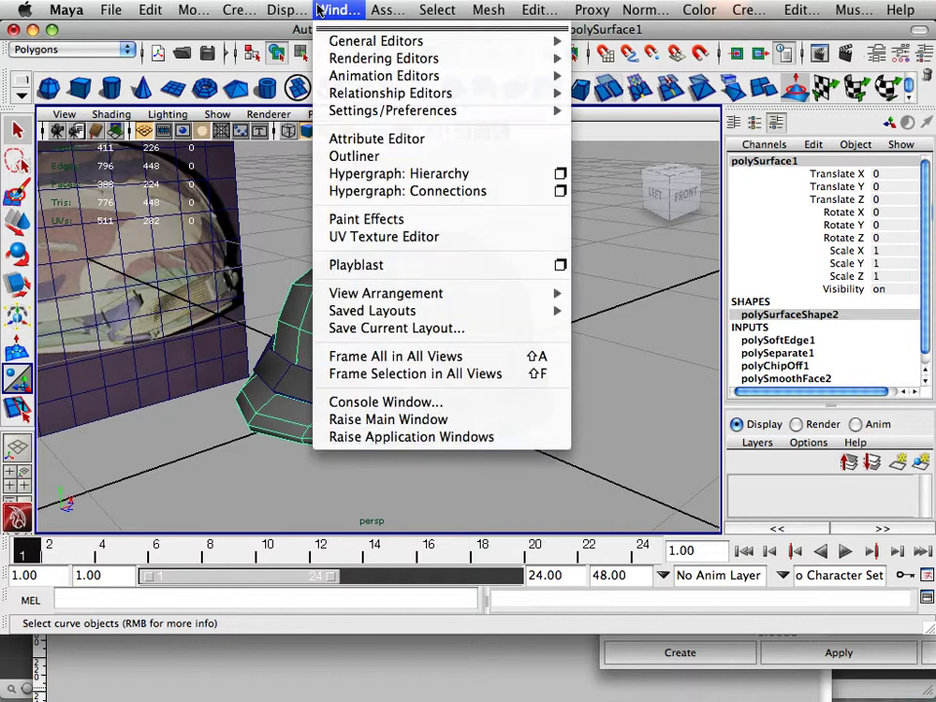
{"action": "left_click", "coordinate": [429, 237]}
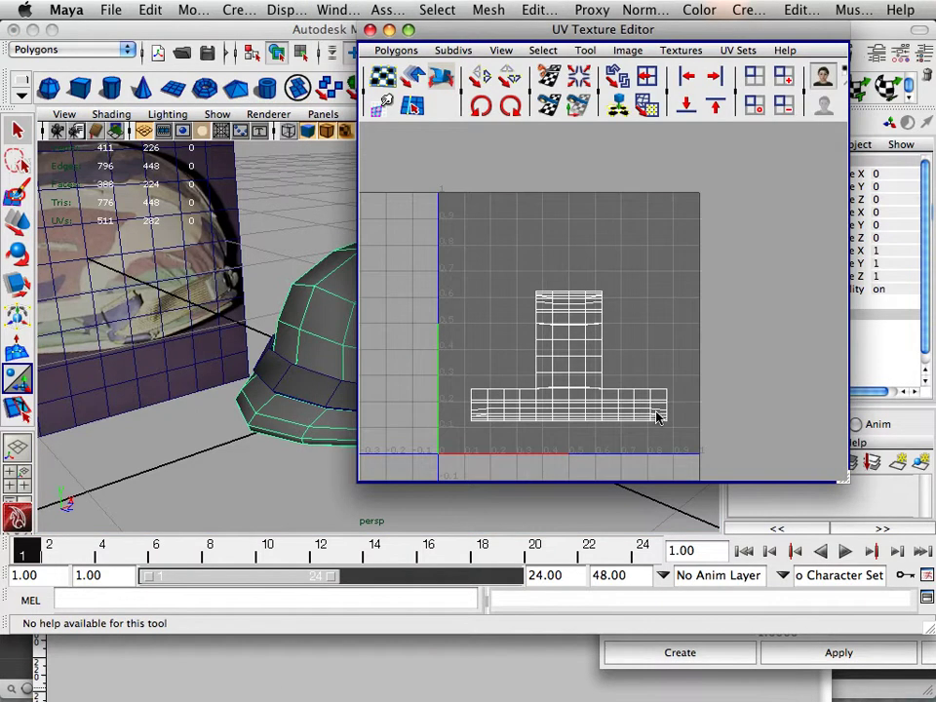
{"action": "scroll", "coordinate": [593, 339], "scroll_direction": "up", "scroll_amount": 5}
{"action": "middle_click_drag", "start_coordinate": [594, 340], "coordinate": [645, 268], "text": "alt"}
{"action": "scroll", "coordinate": [644, 274], "scroll_direction": "down", "scroll_amount": 5}
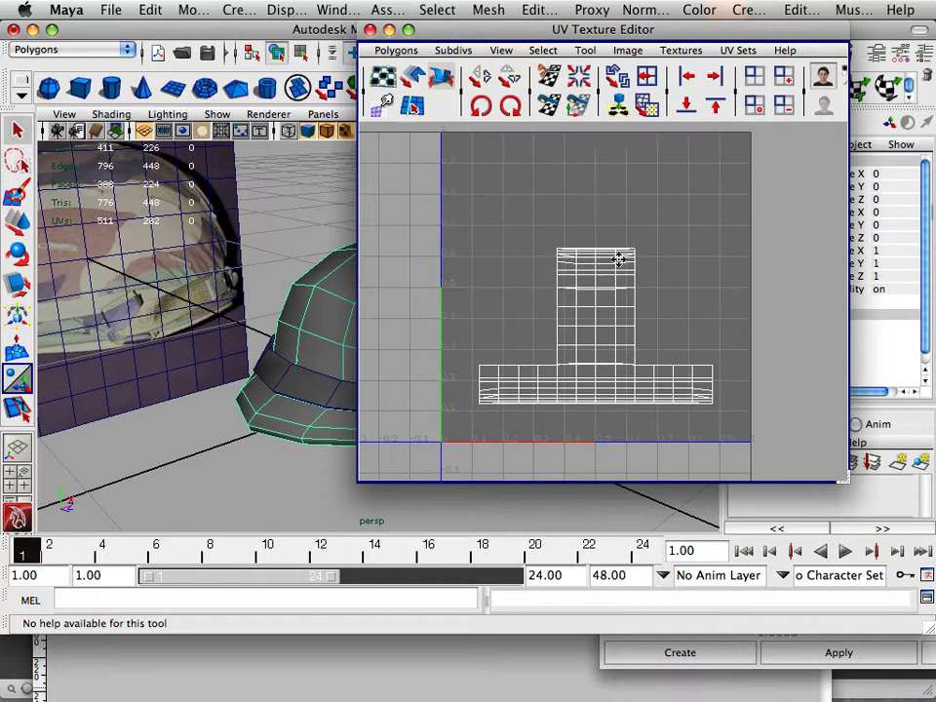
{"action": "scroll", "coordinate": [618, 264], "scroll_direction": "down", "scroll_amount": 1}
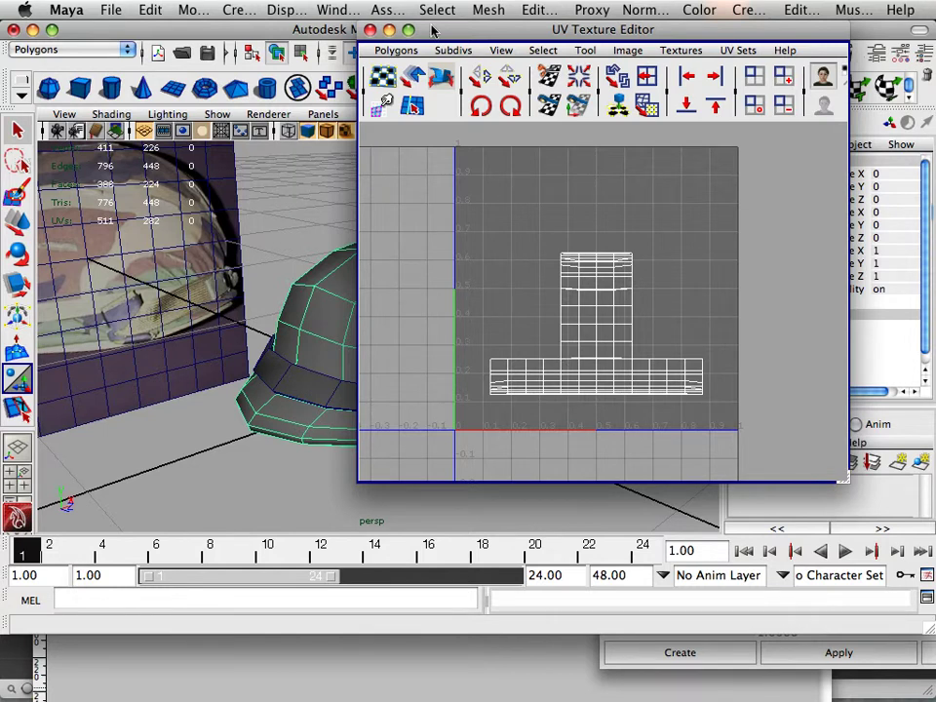
{"action": "left_click_drag", "start_coordinate": [431, 31], "coordinate": [588, 46]}
{"action": "left_click_drag", "start_coordinate": [435, 288], "coordinate": [370, 290], "text": "alt"}
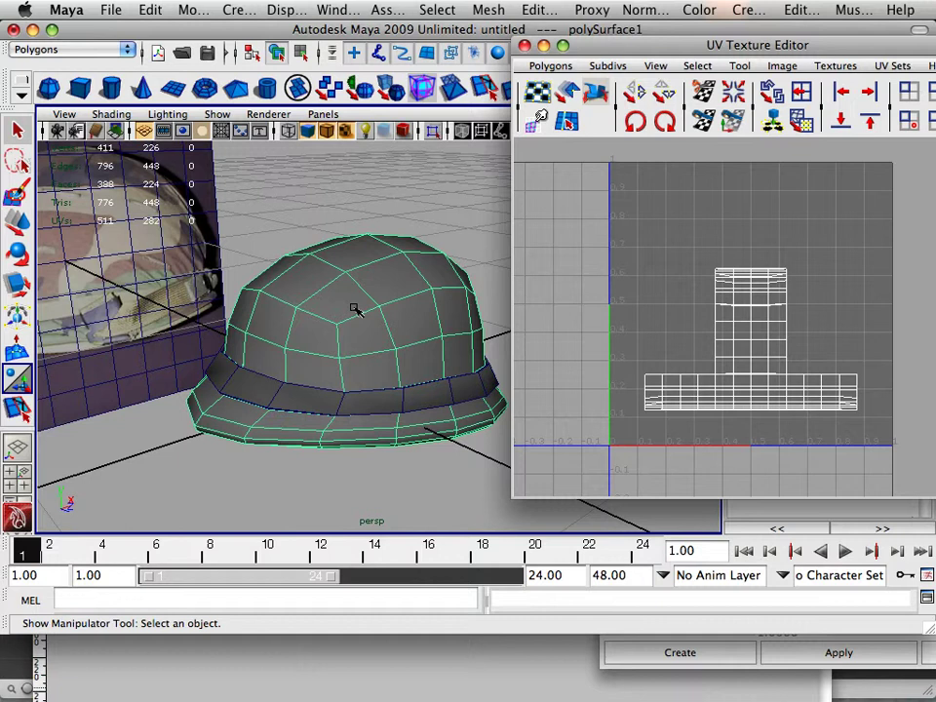